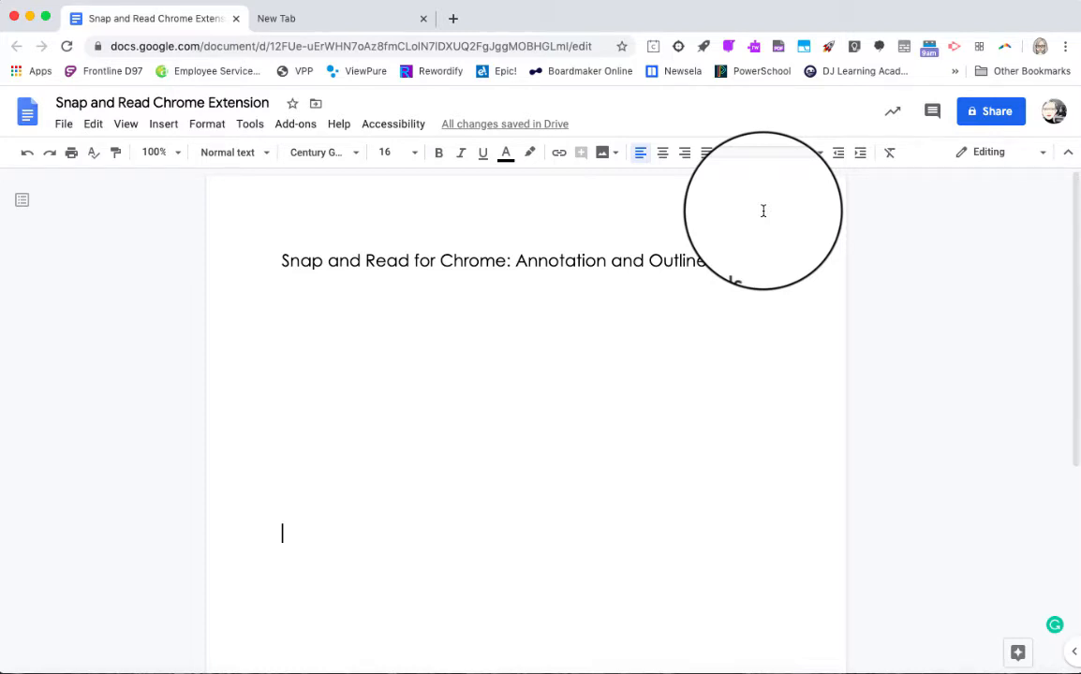
left_click(677, 46)
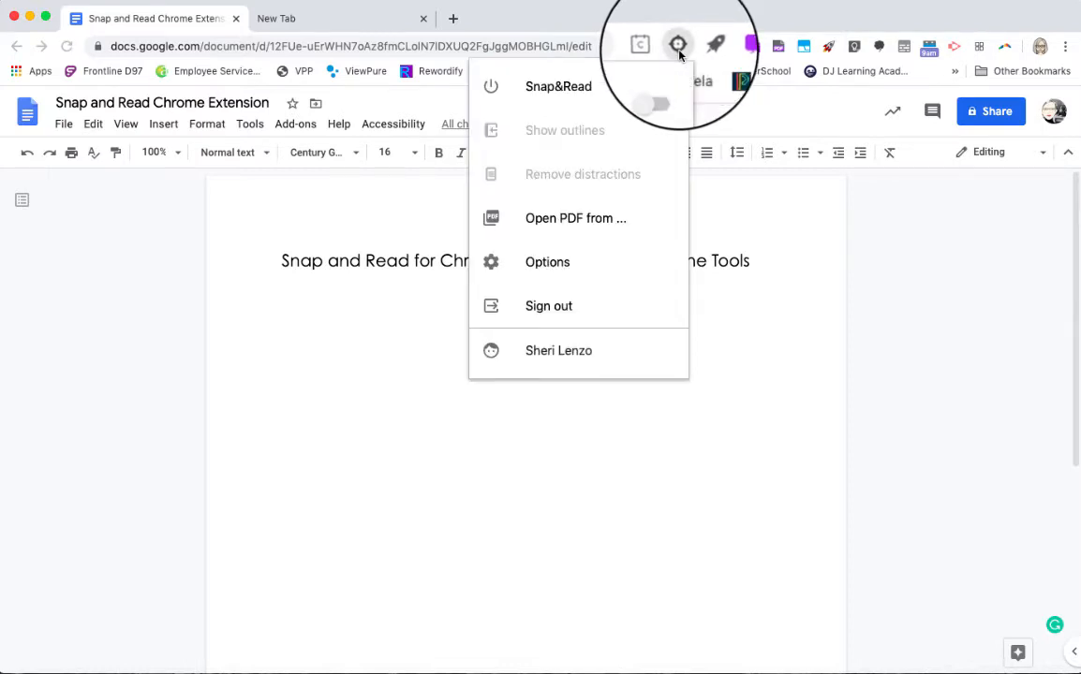
left_click(634, 222)
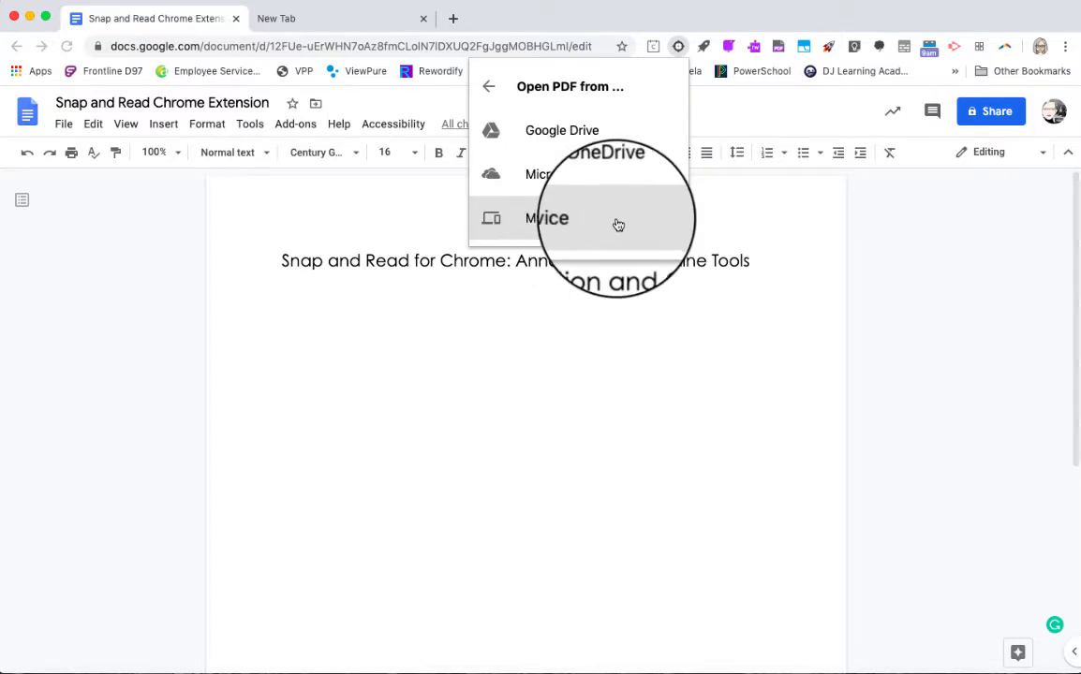
left_click(633, 138)
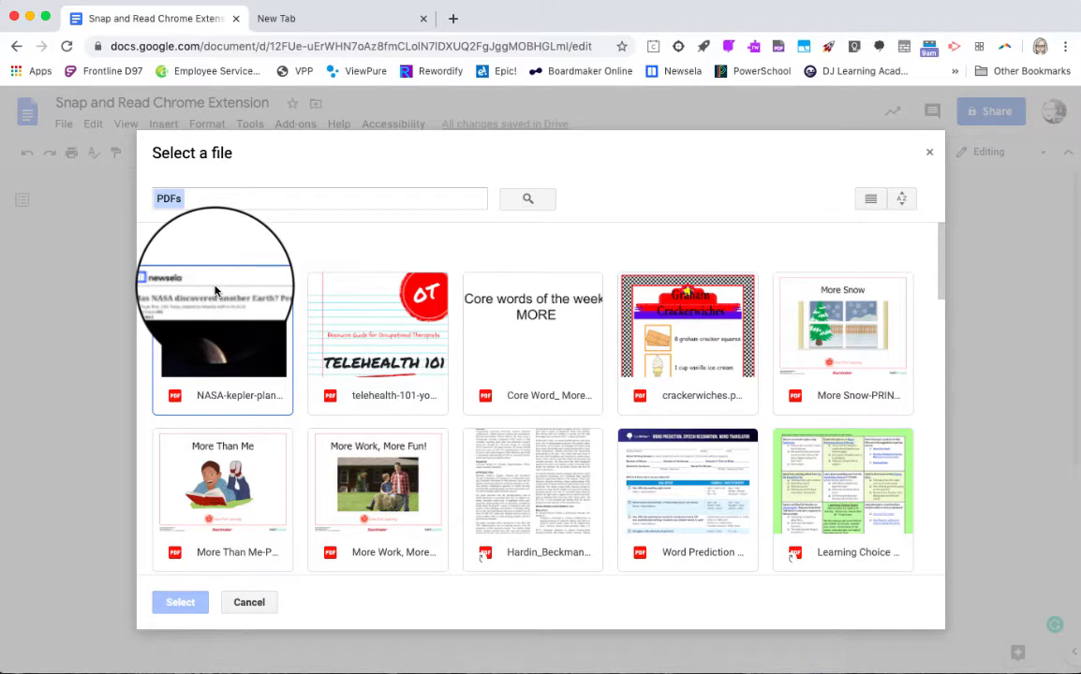
left_click(225, 202)
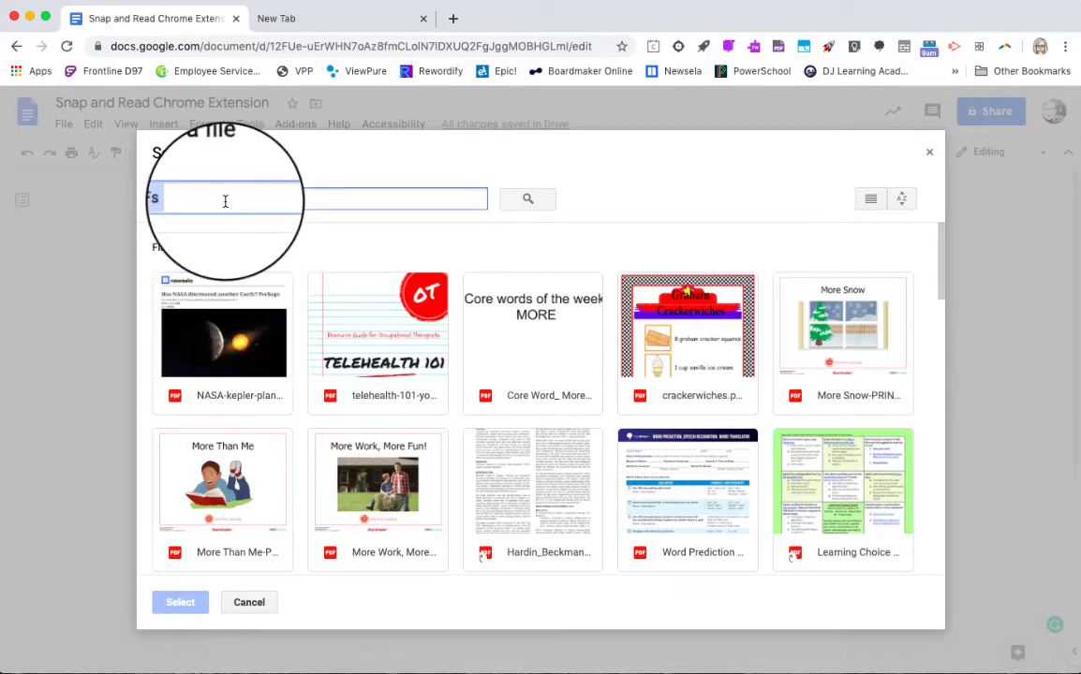
type("N")
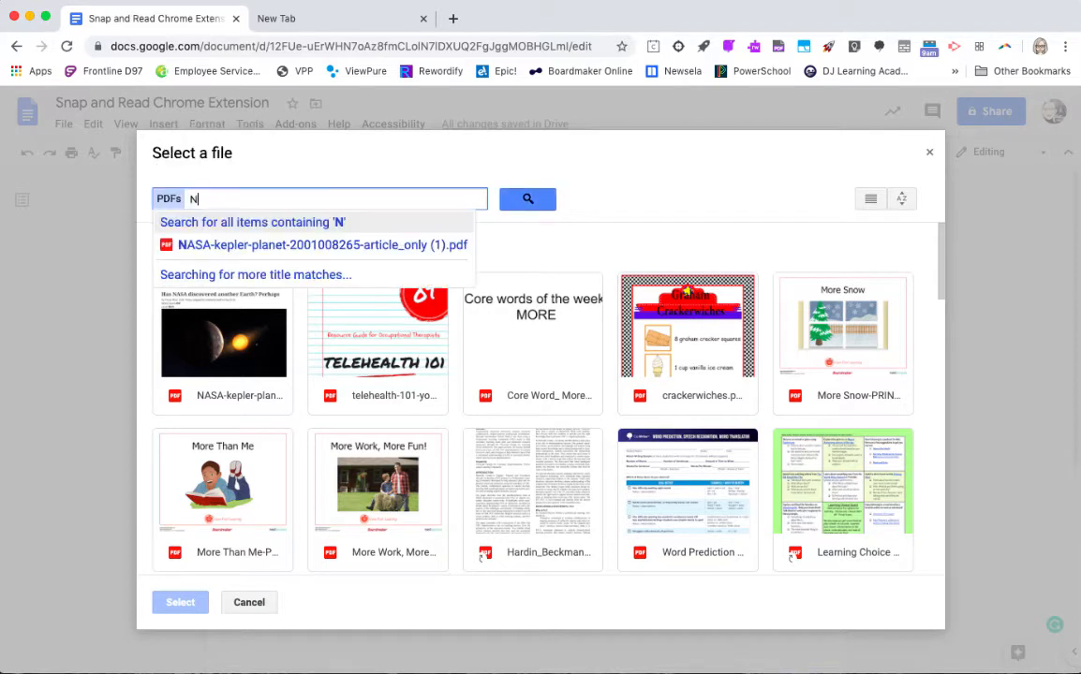
type("ASA")
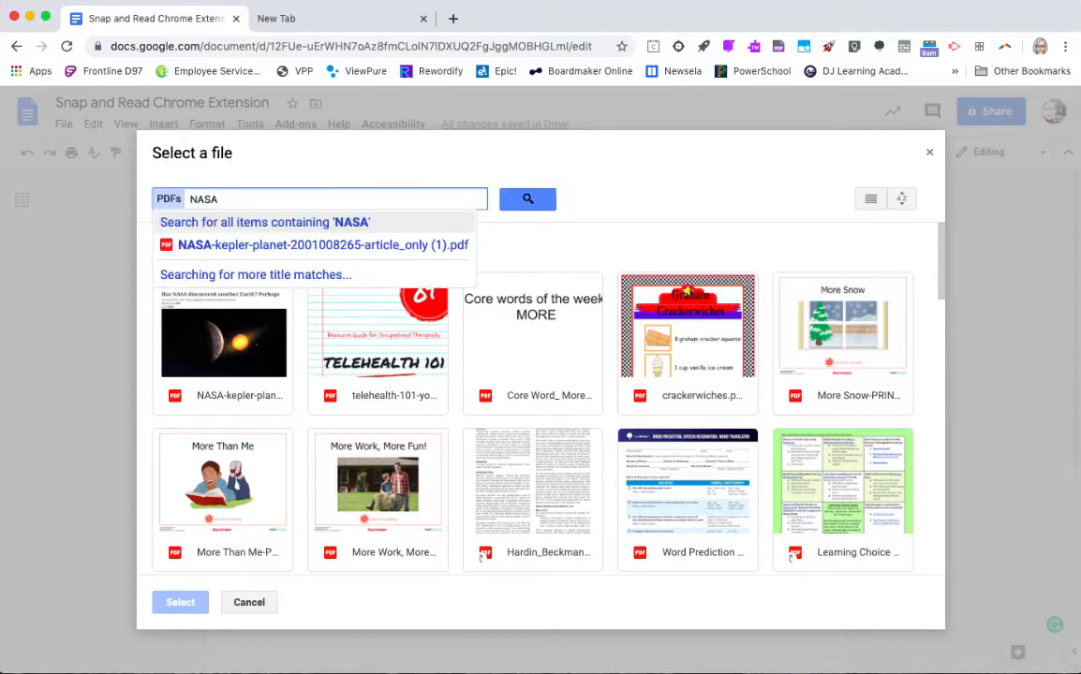
left_click(236, 245)
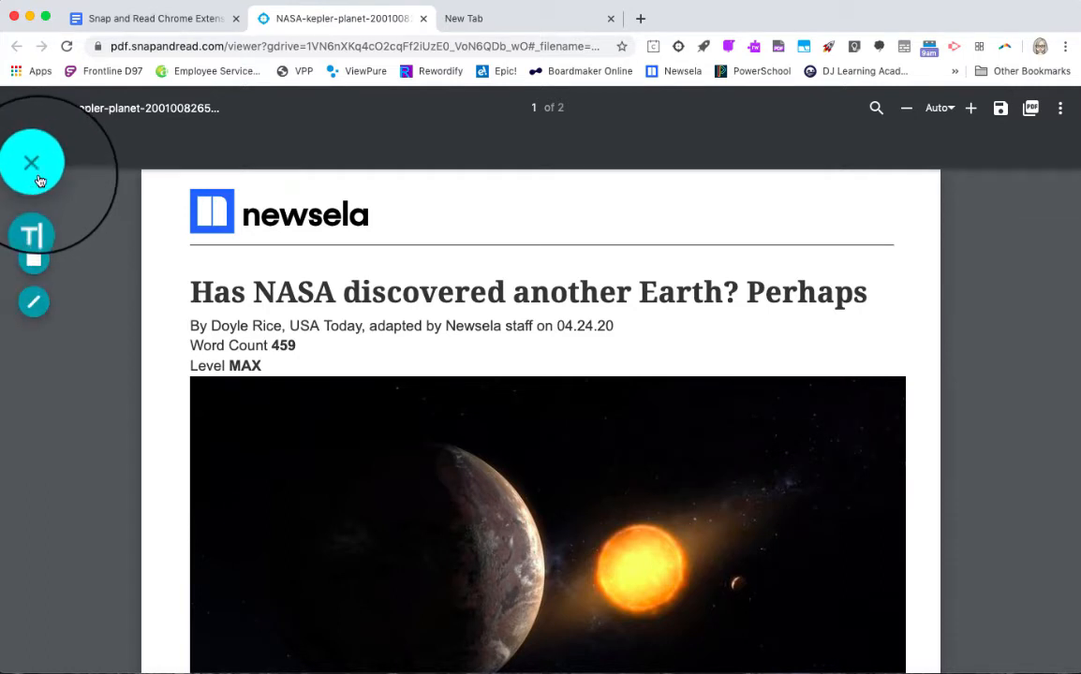
- Add the text annotation "quote the text below" after the sentence "An exoplanet is a planet that is outside of our solar system."
left_click(37, 178)
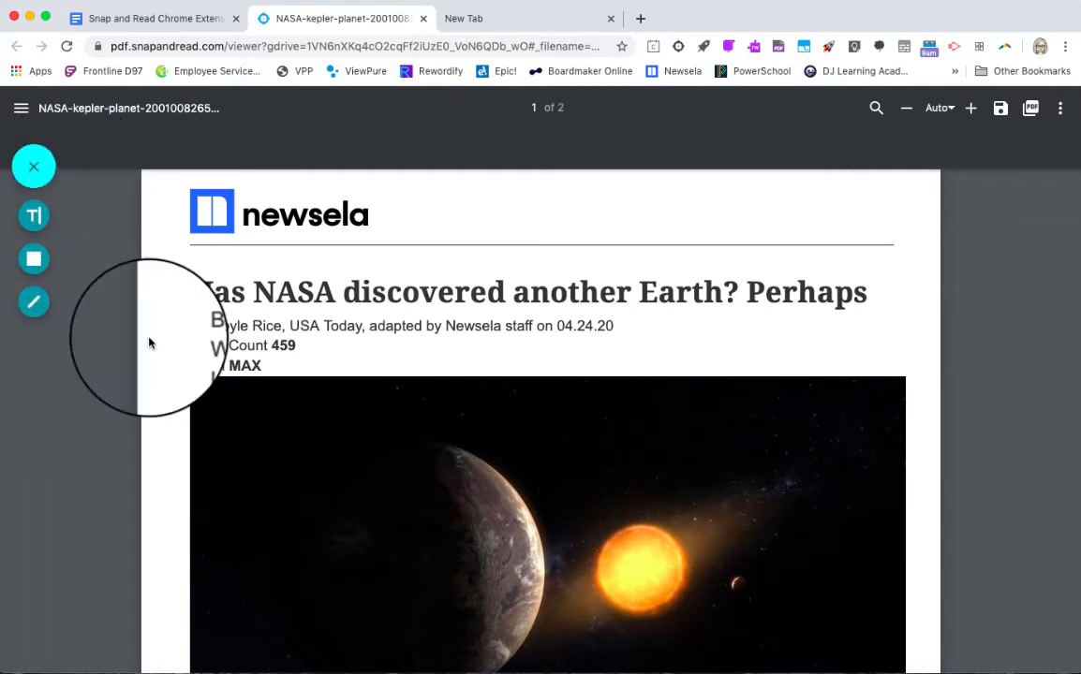
scroll(148, 342, "down", 5)
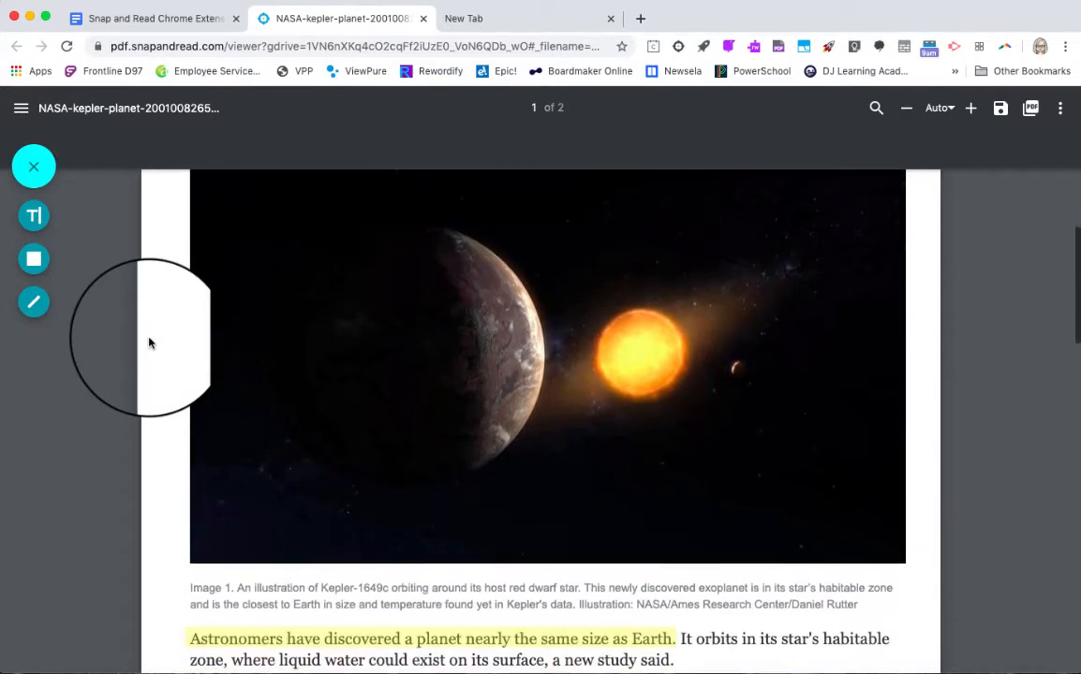
scroll(149, 343, "down", 5)
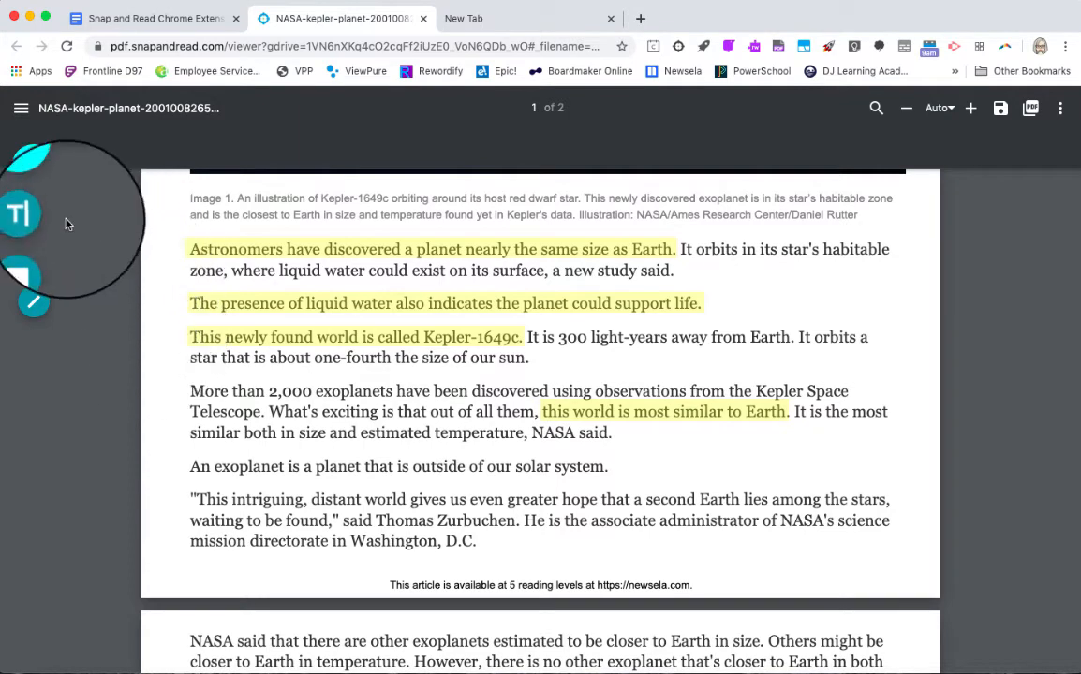
left_click(35, 218)
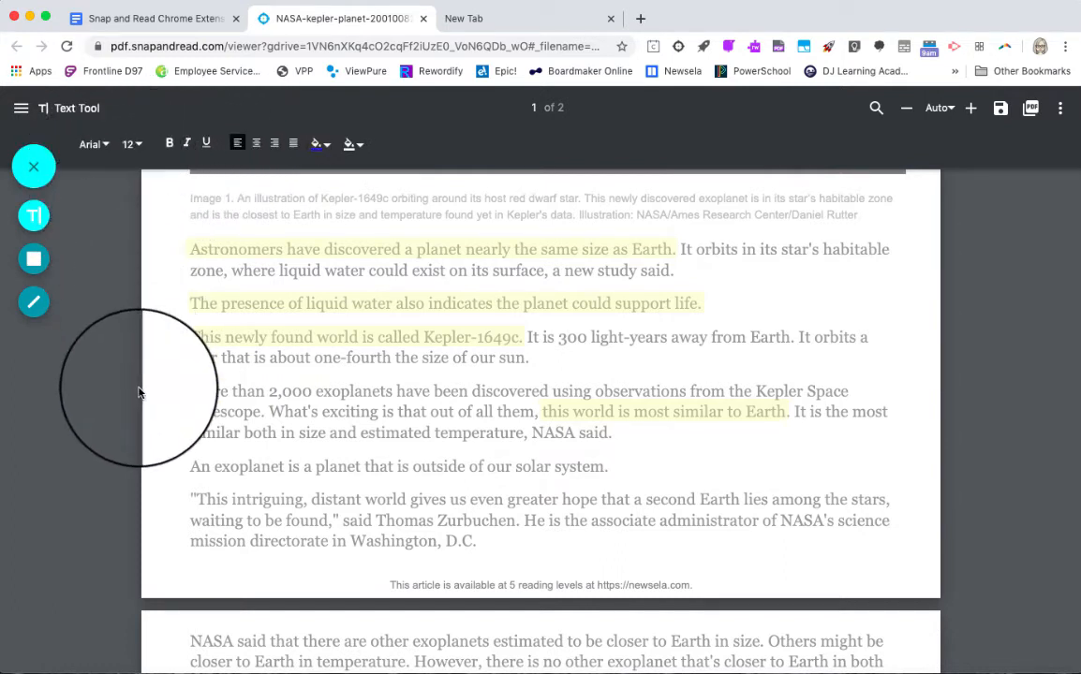
left_click(629, 466)
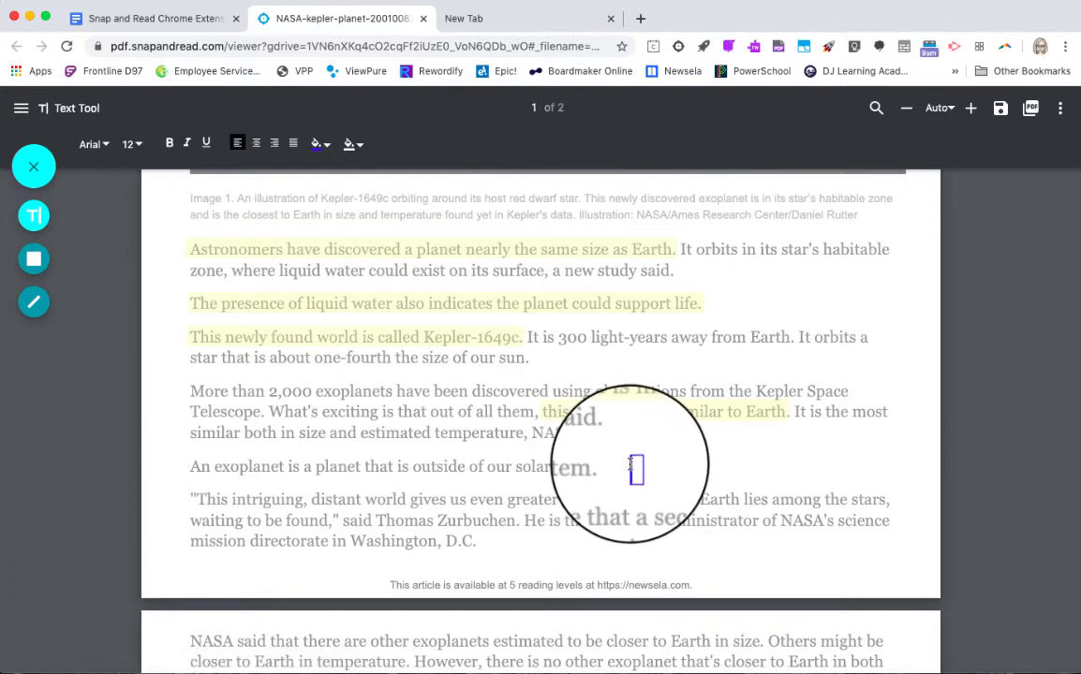
type("quote the text below")
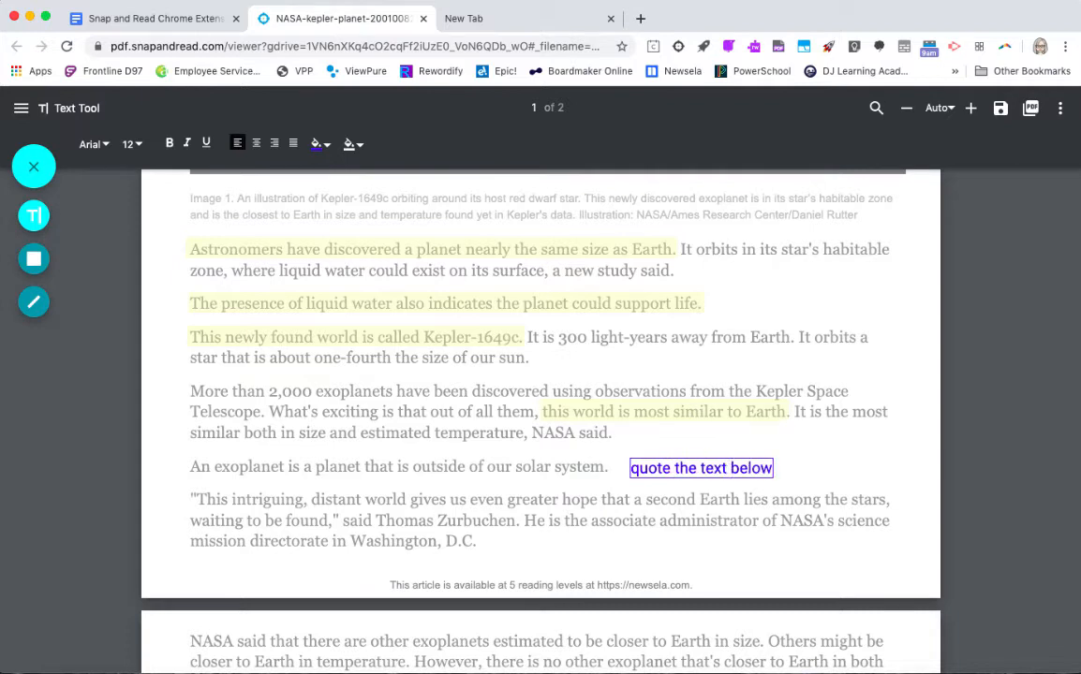
left_click(796, 477)
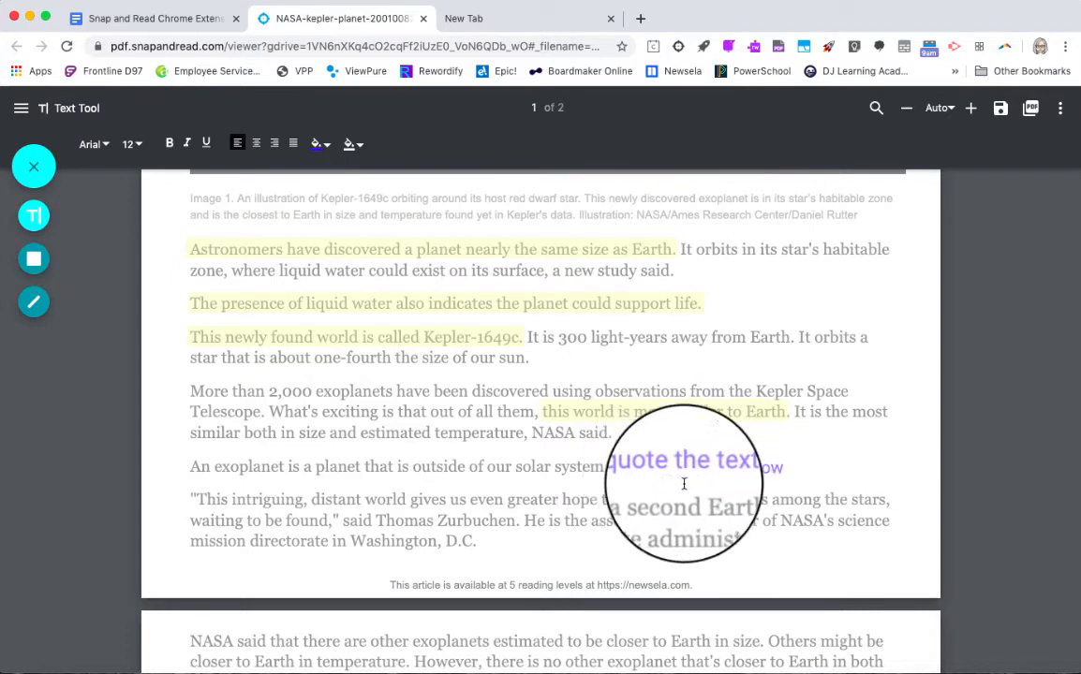
- Move the "quote the text below" annotation farther right, just above the Thomas Zurbuchen quotation
left_click(745, 469)
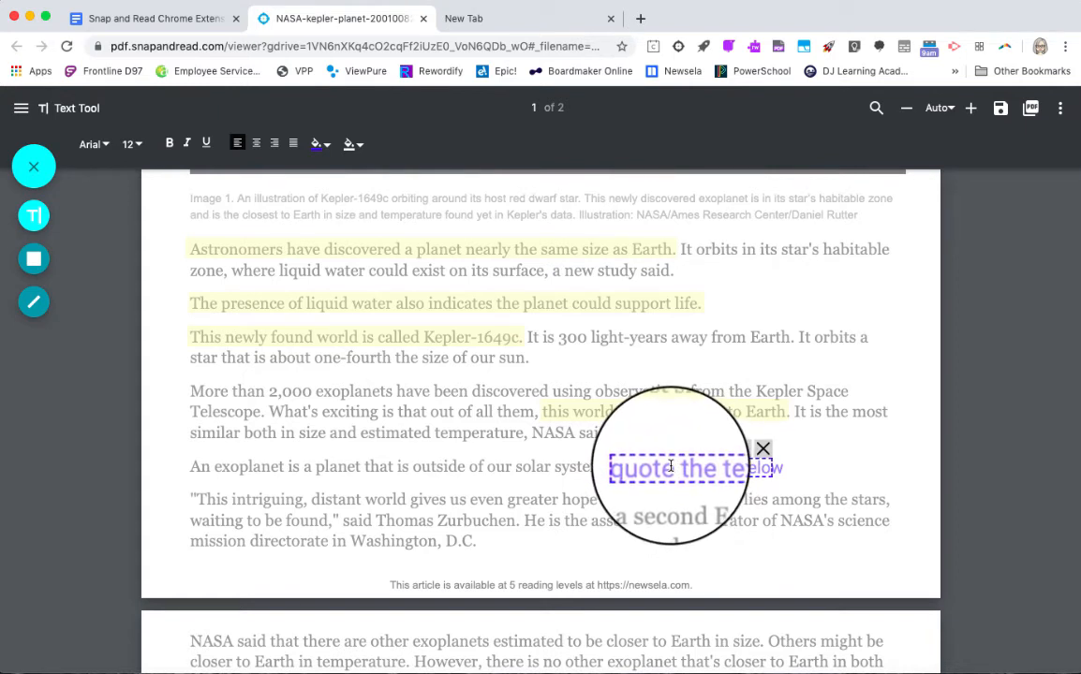
left_click_drag(671, 466, 732, 470)
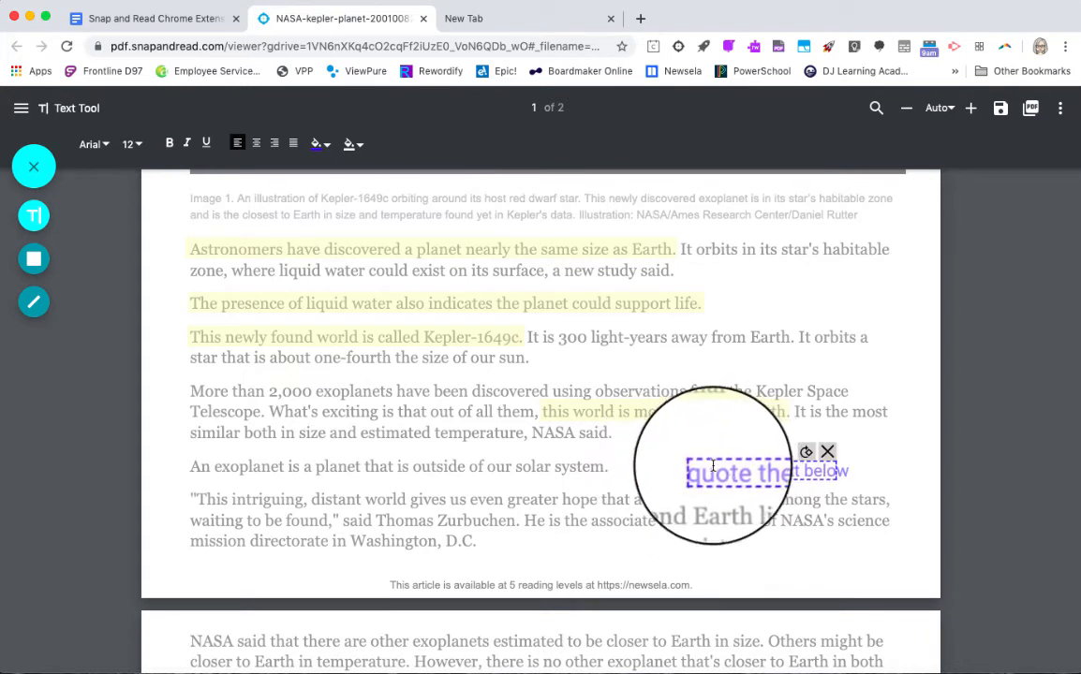
double_click(703, 465)
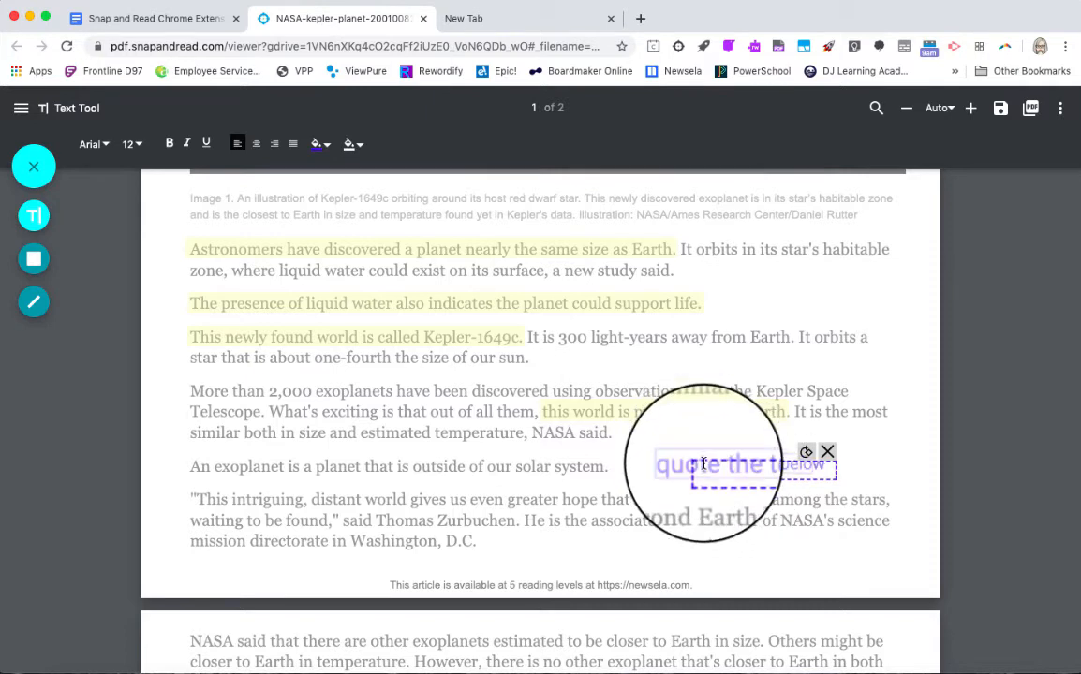
left_click_drag(706, 468, 715, 478)
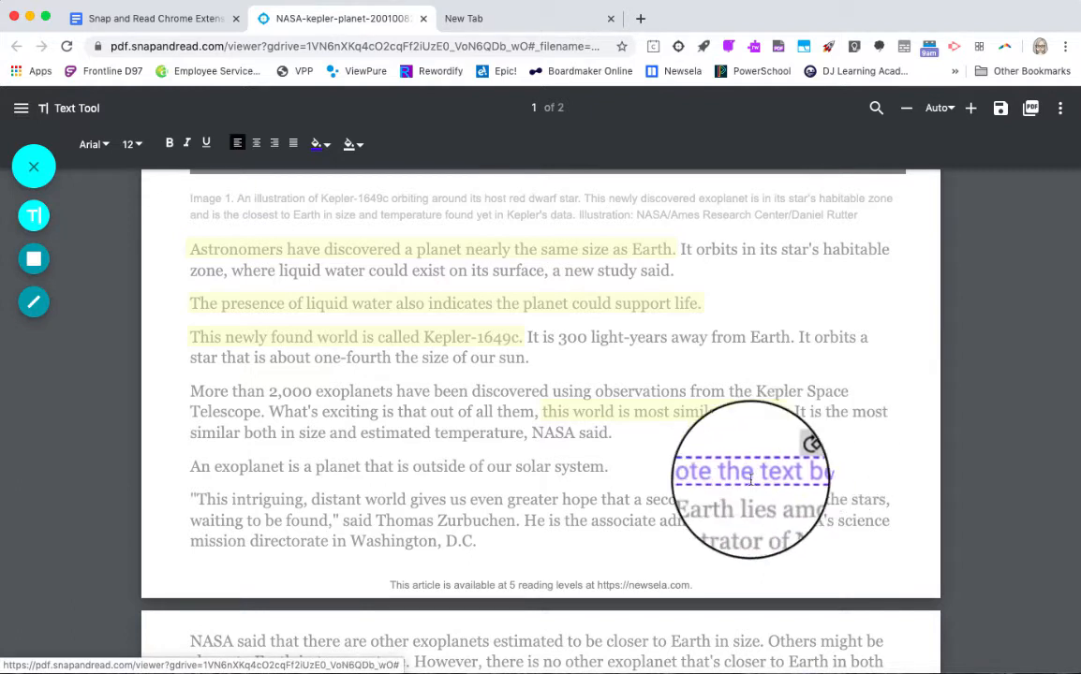
left_click(669, 478)
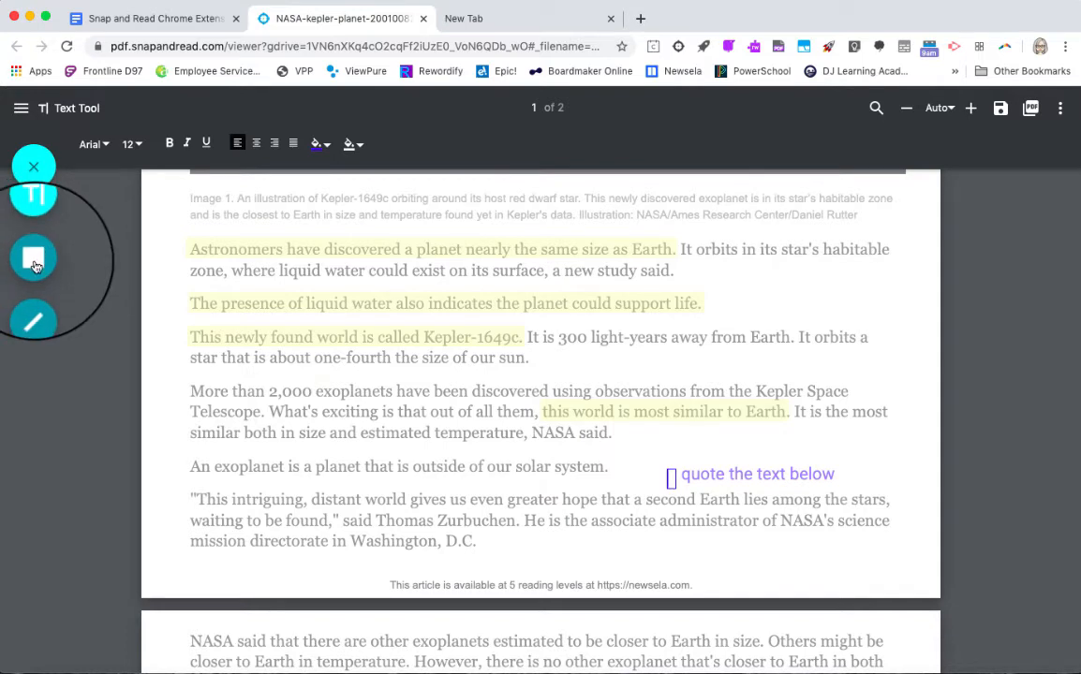
- Set the Square Tool to a cyan fill with 30% opacity for marking text on page 2
left_click(34, 267)
scroll(273, 460, "down", 5)
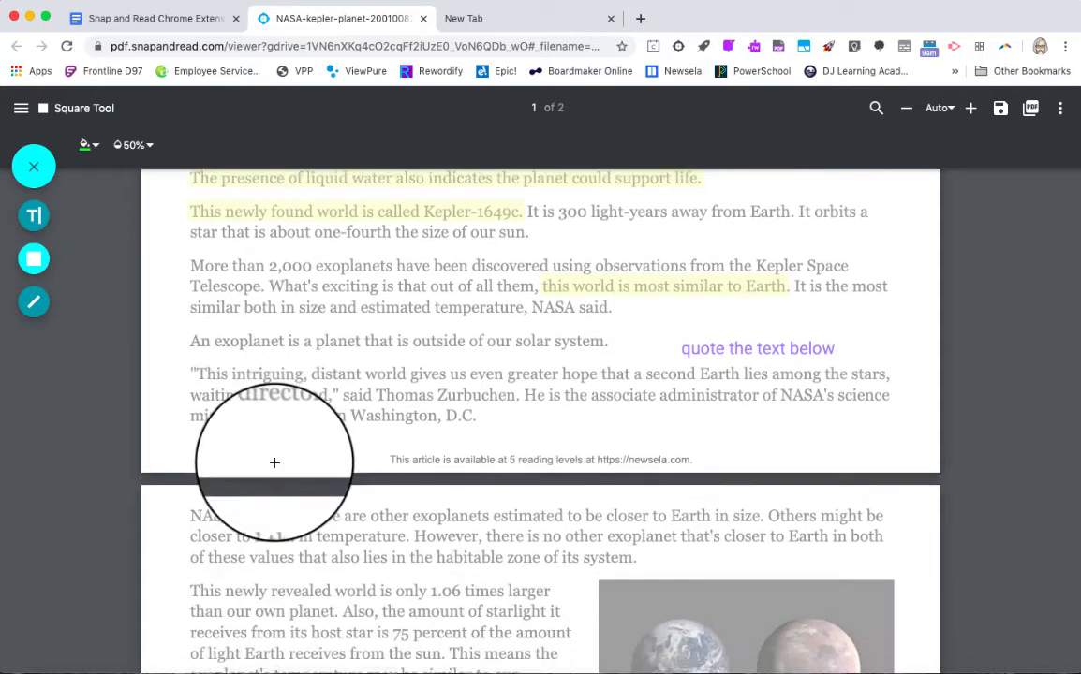
scroll(275, 462, "down", 1)
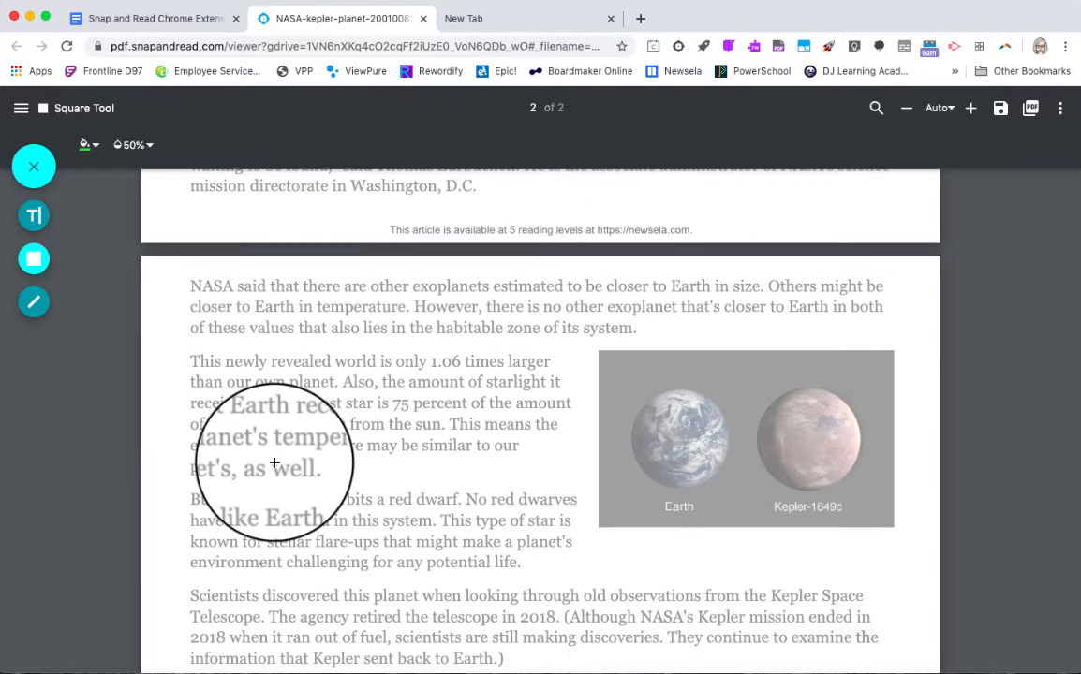
left_click(93, 148)
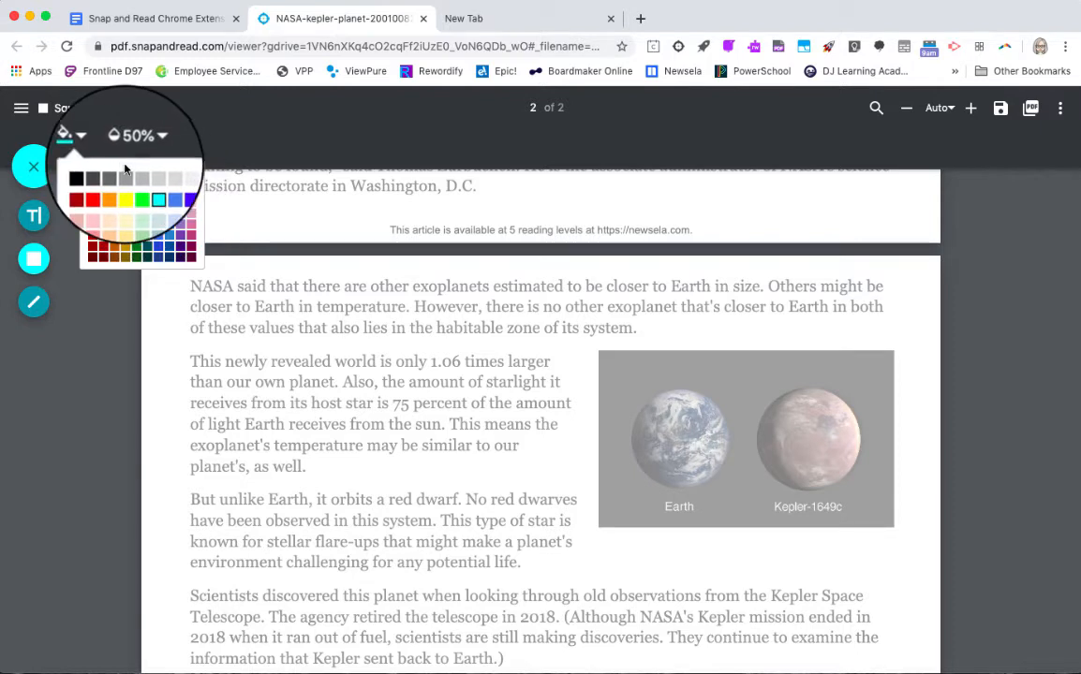
left_click(151, 147)
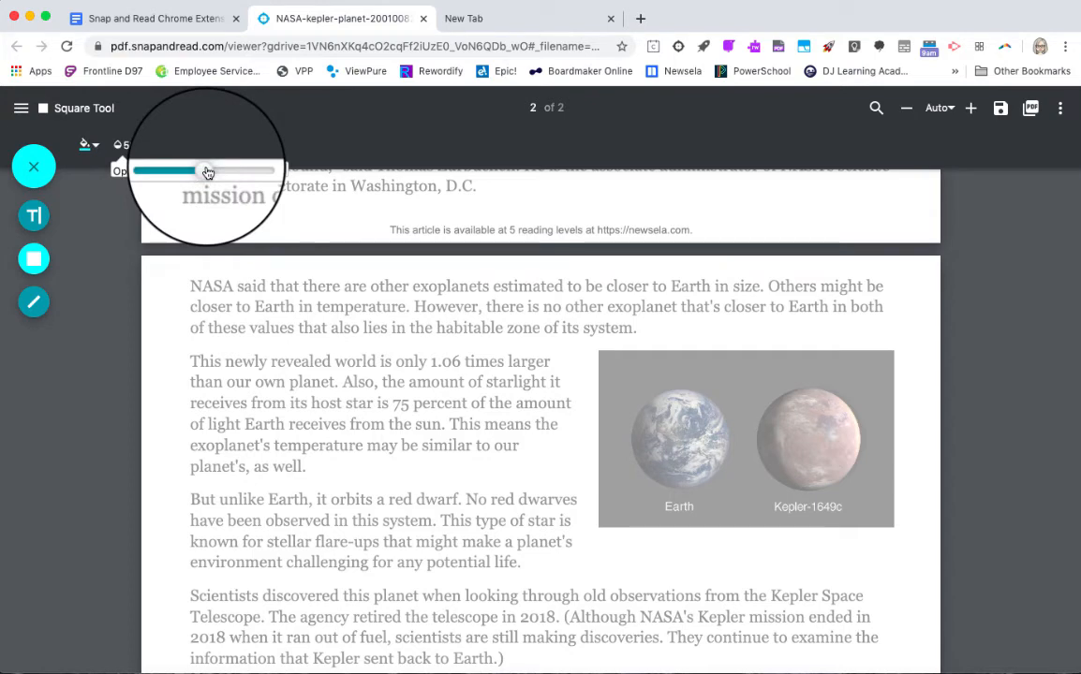
left_click_drag(208, 172, 188, 173)
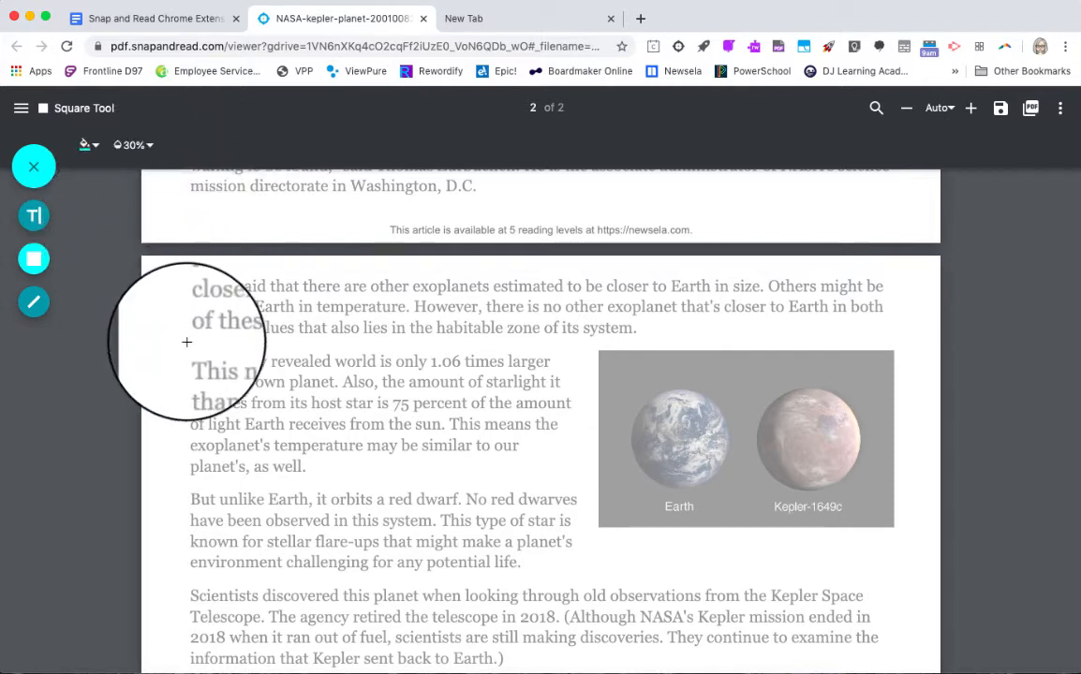
- Highlight the sentence "This newly revealed world is only 1.06 times larger than our own planet." with cyan rectangles over both lines
mouse_move(190, 352)
left_mouse_down()
mouse_move(206, 367)
mouse_move(560, 373)
left_mouse_up()
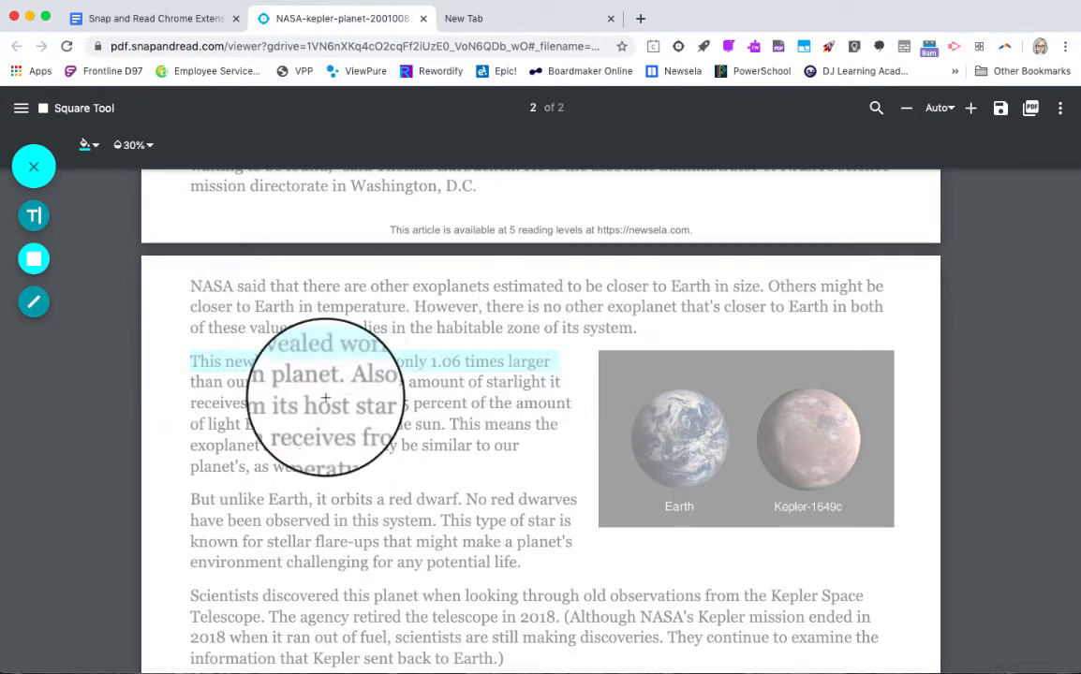
left_click_drag(187, 372, 339, 390)
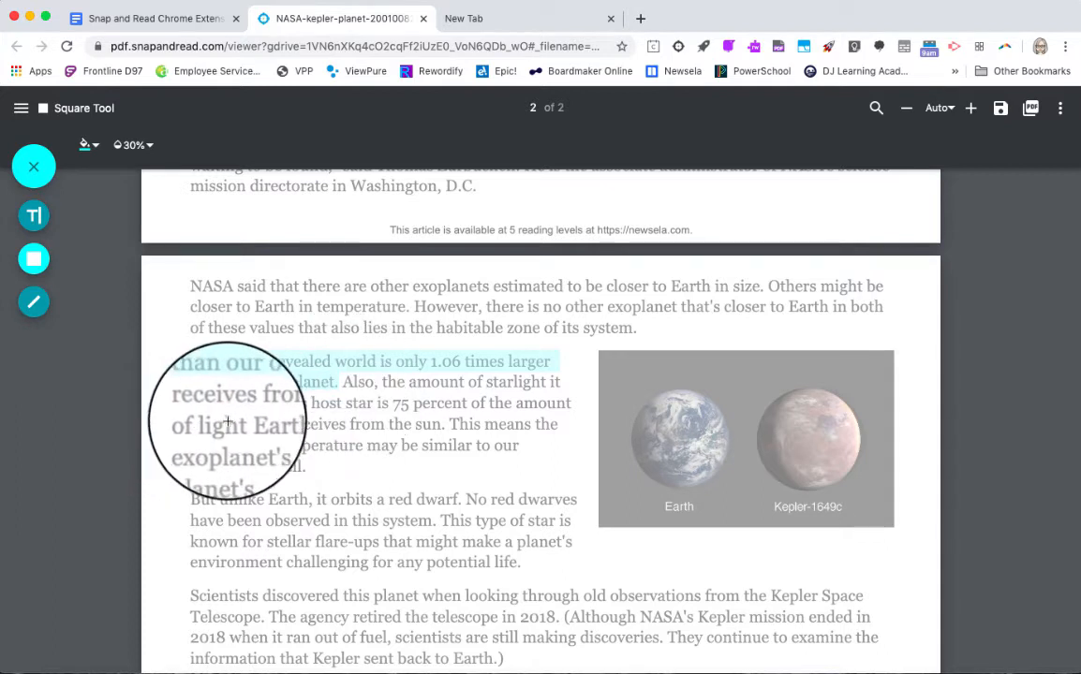
left_click(245, 381)
left_click(243, 361)
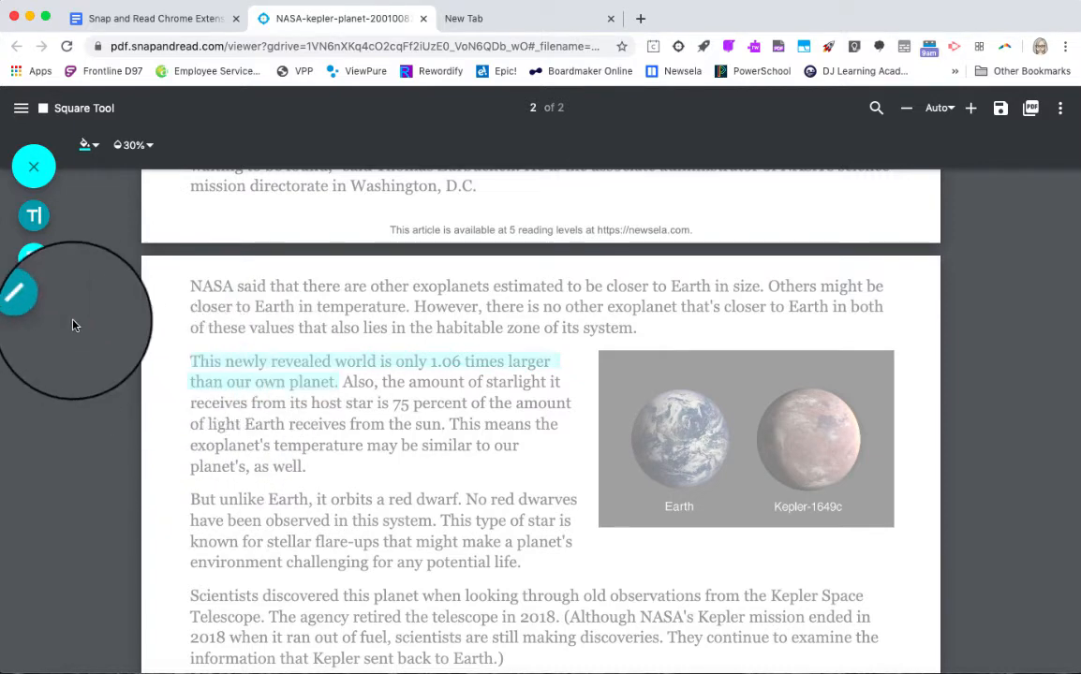
- With the Line Tool, draw a vertical line beside the "But unlike Earth" paragraph and underline the word "Earth" in it
left_click(36, 305)
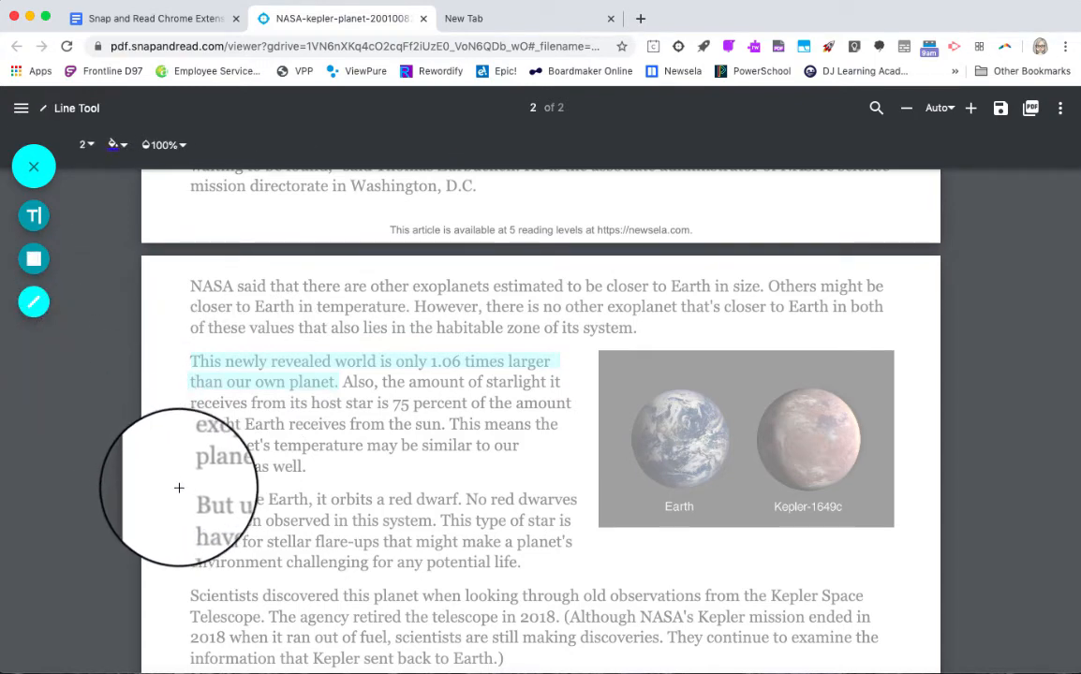
left_click_drag(179, 488, 179, 578)
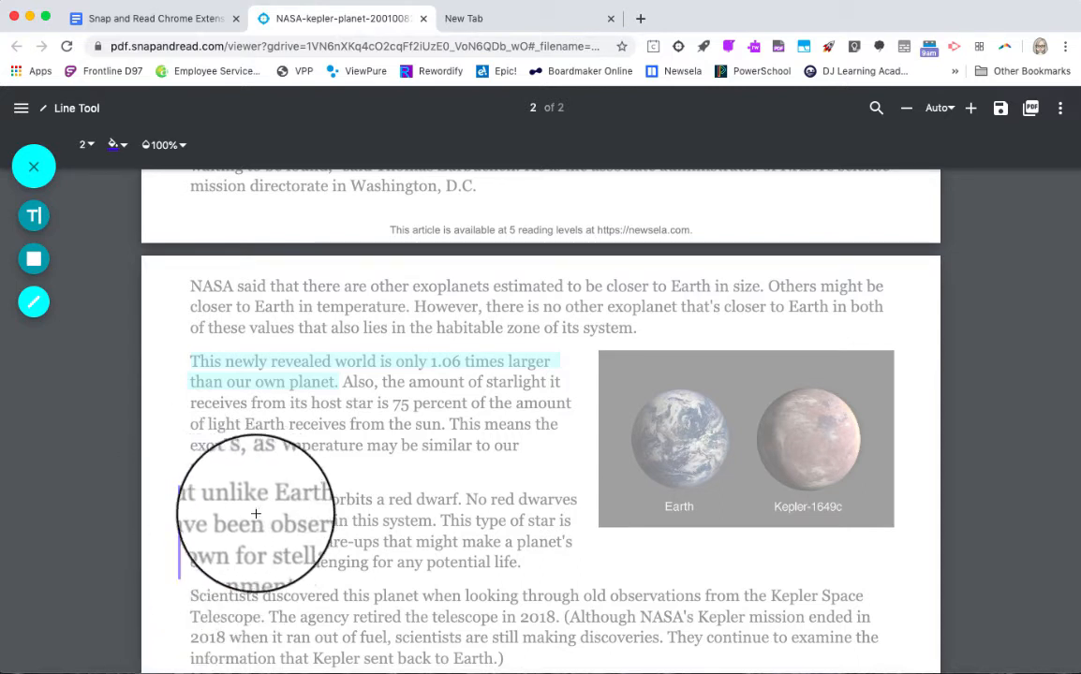
left_click_drag(281, 507, 318, 508)
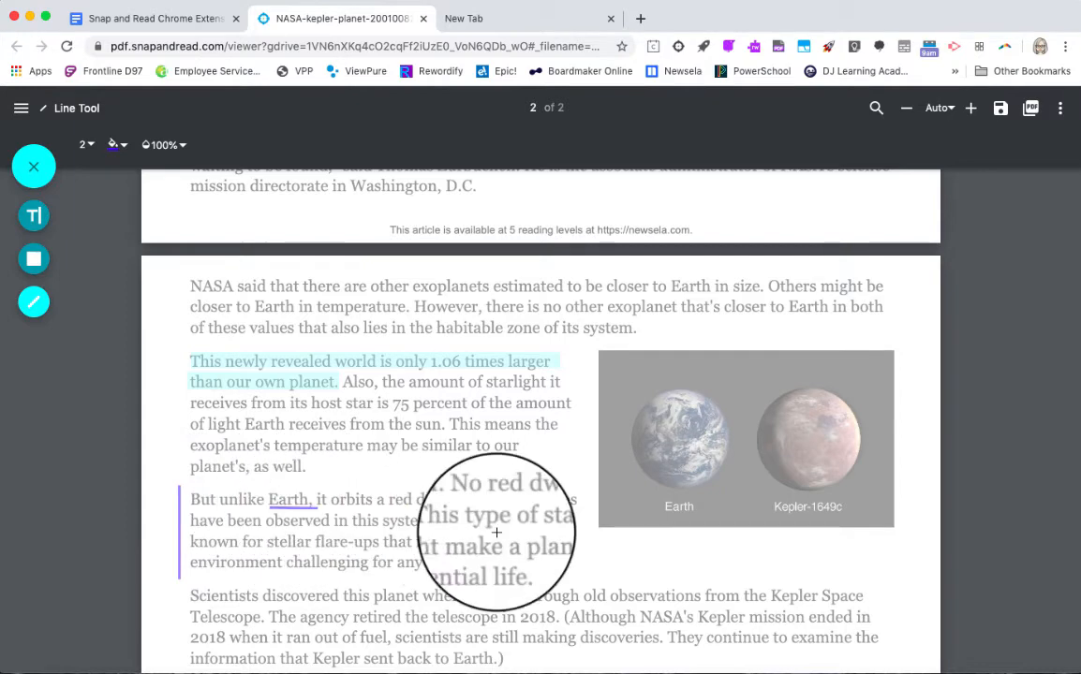
- Delete the underline beneath "Earth", shorten the vertical margin line to the paragraph's last two lines, and close the annotation tools
left_click(292, 509)
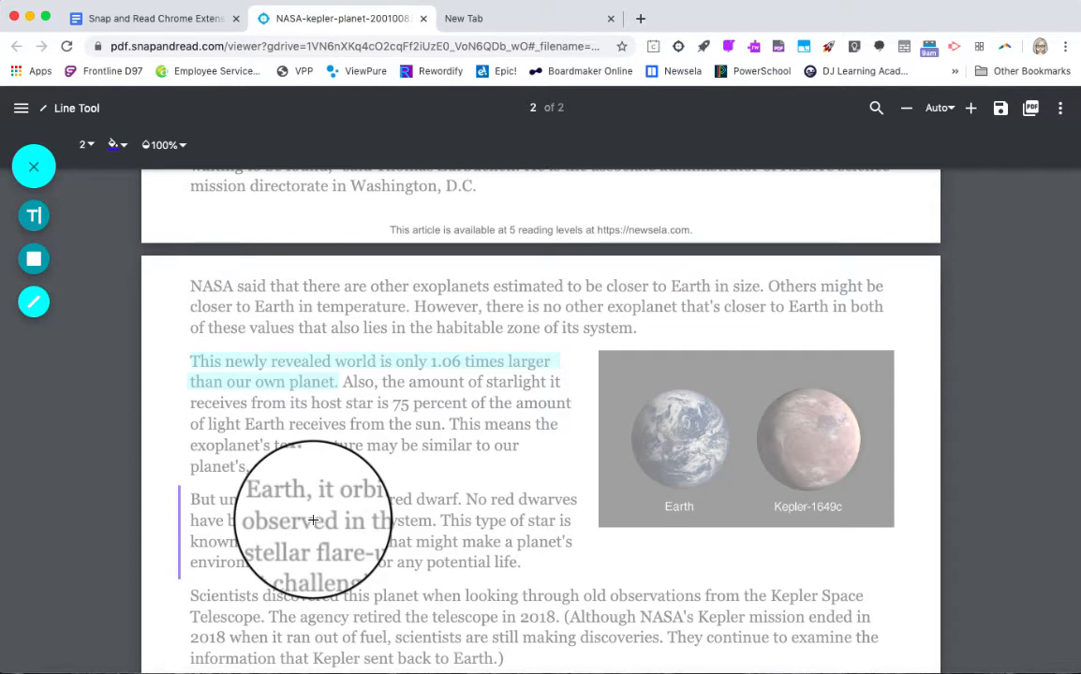
left_click(171, 475)
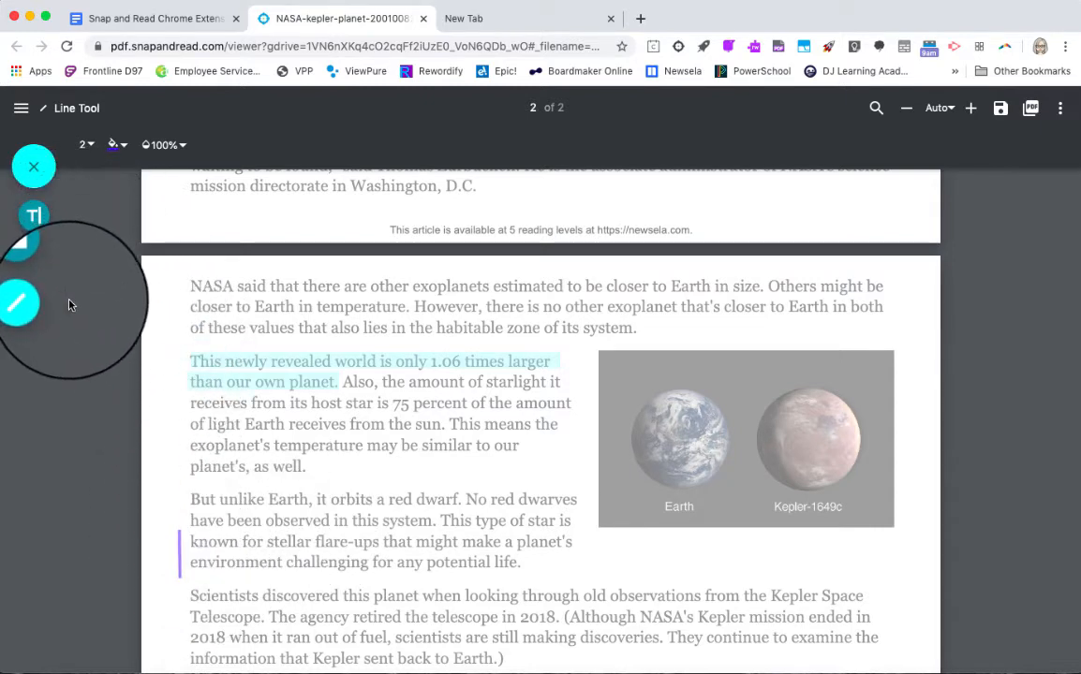
left_click(32, 169)
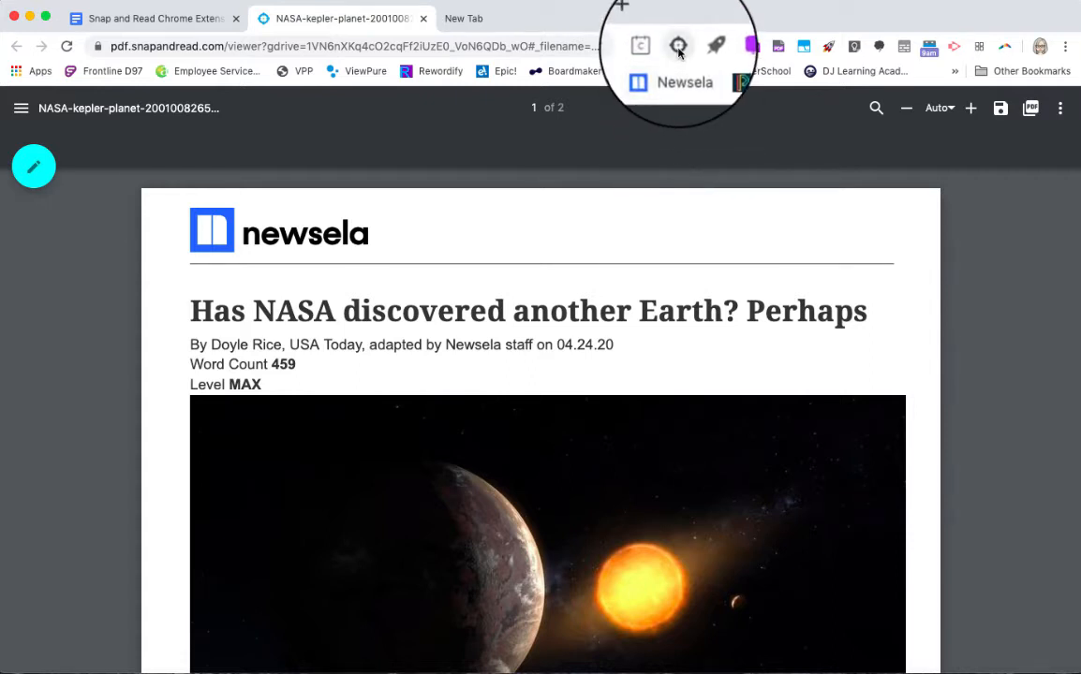
- Turn on the Snap&Read extension for the open NASA article PDF
left_click(678, 46)
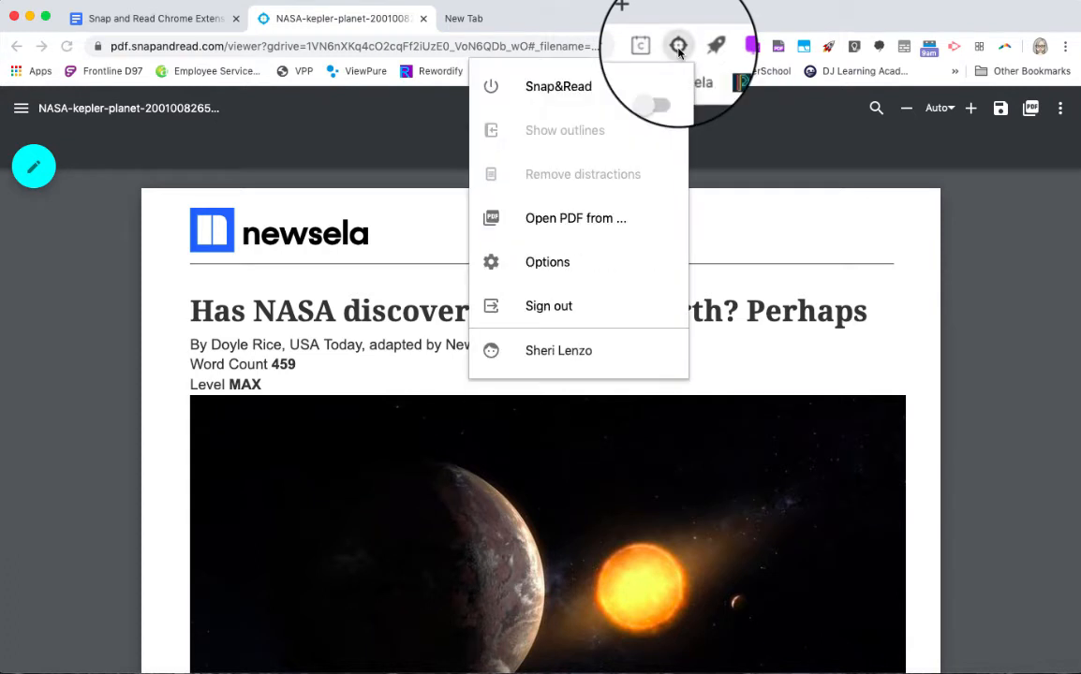
left_click(658, 86)
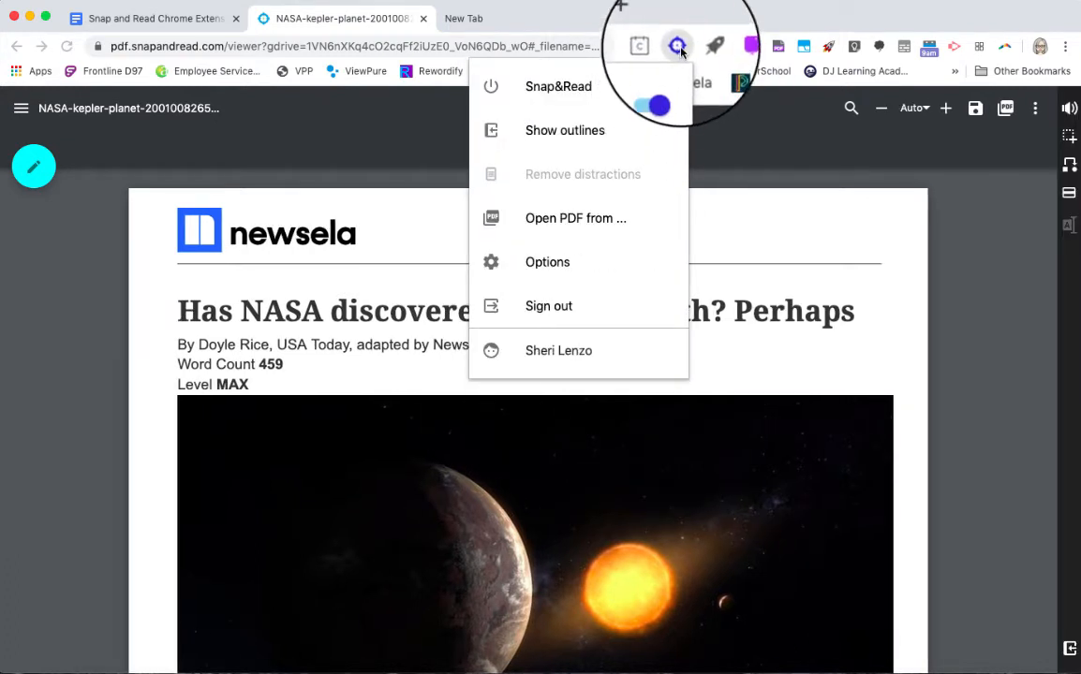
- Show the Snap&Read outlines and start a new outline with the topic "New Planet"
left_click(988, 269)
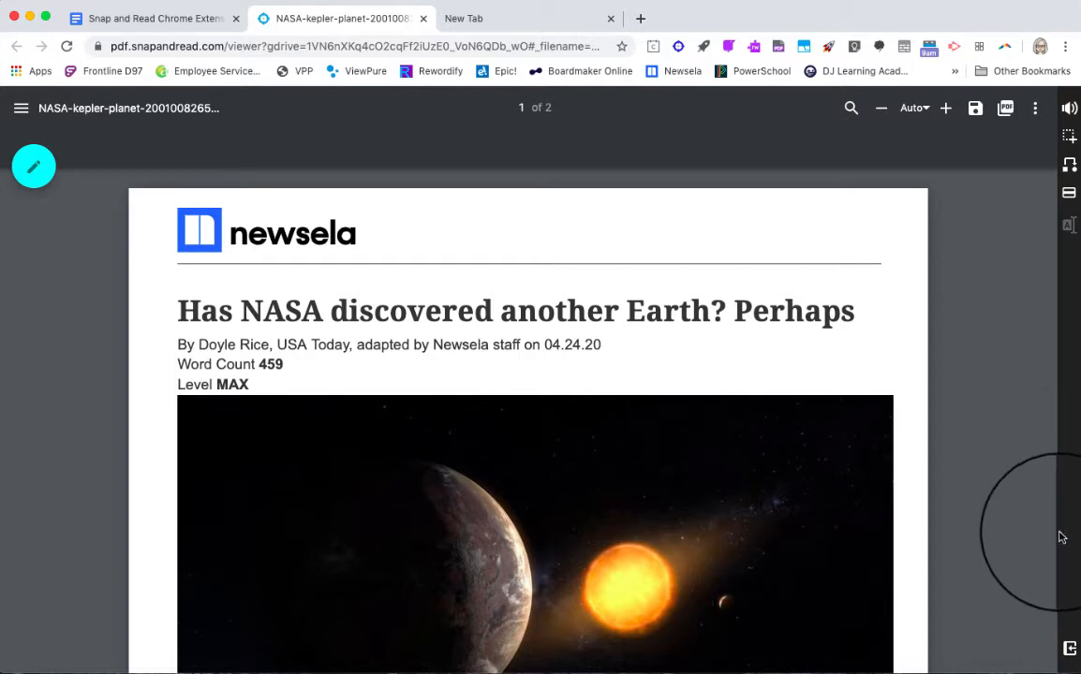
left_click(1068, 647)
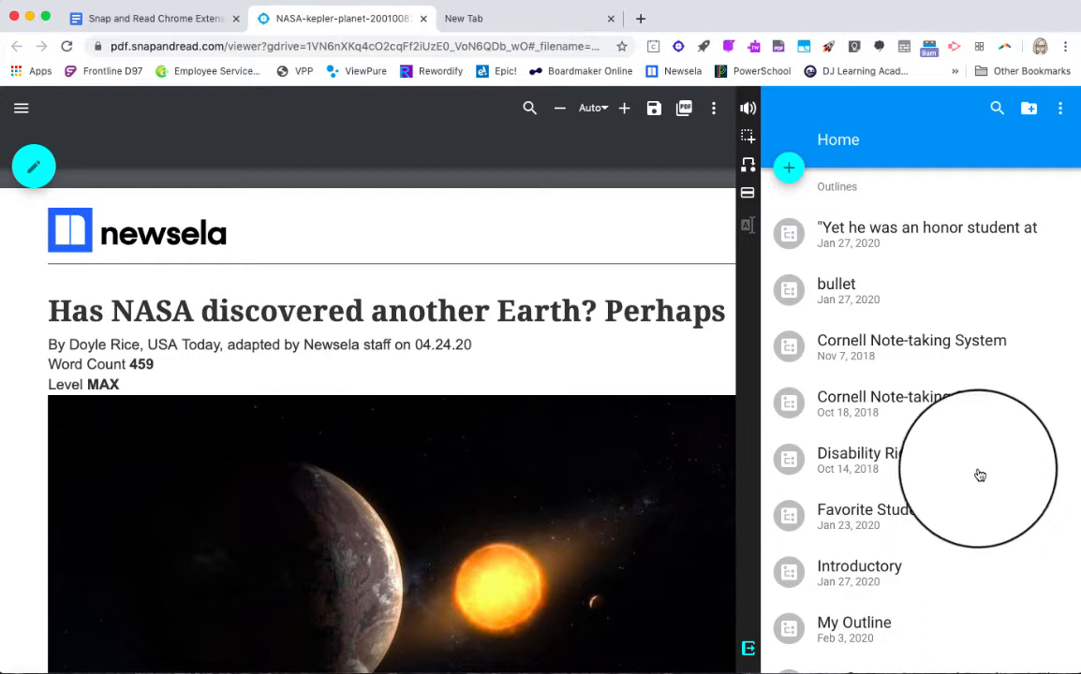
left_click(789, 168)
type("New P")
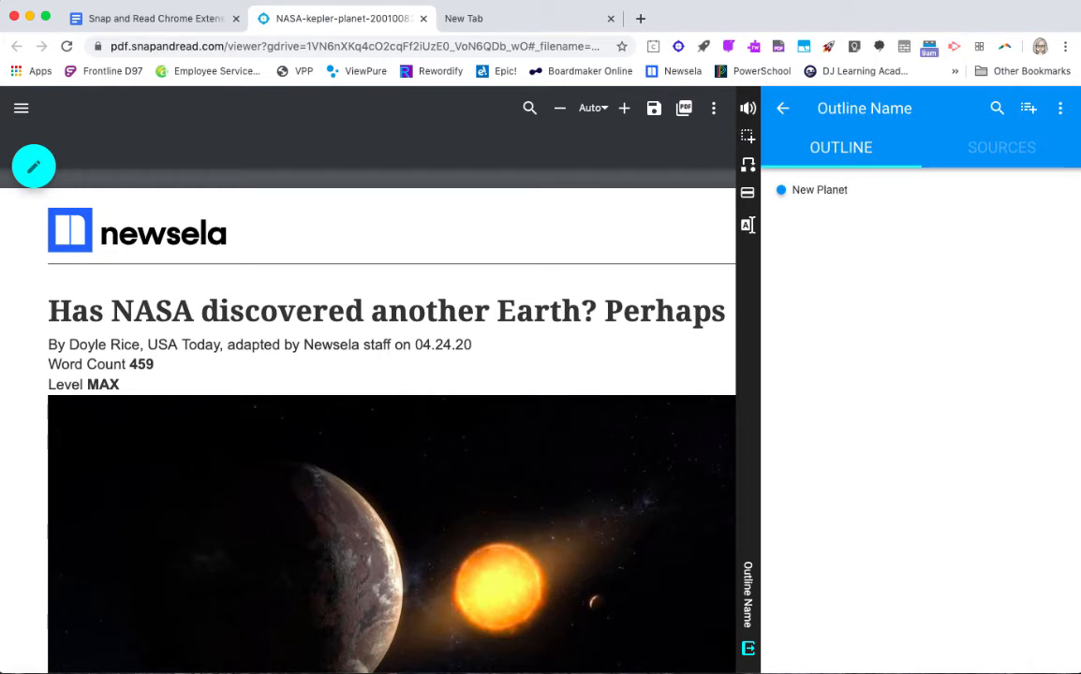
type("lanet")
- Add "Like Earth" as an indented subtopic under "New Planet" and delete the extra blank topic
key("Return")
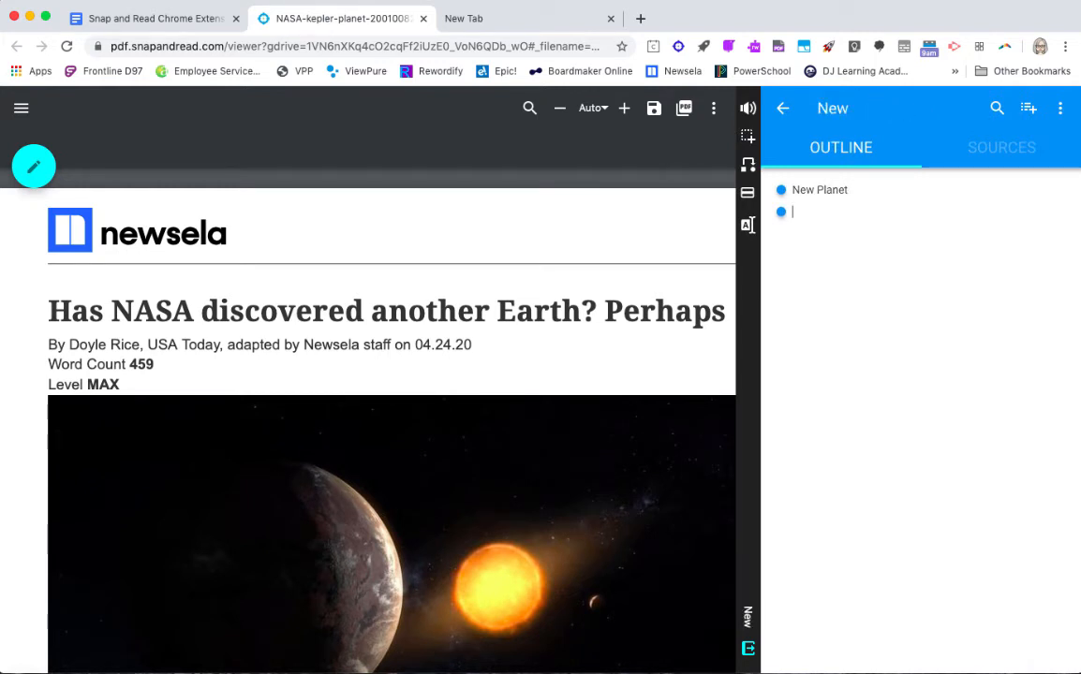
left_click(781, 212)
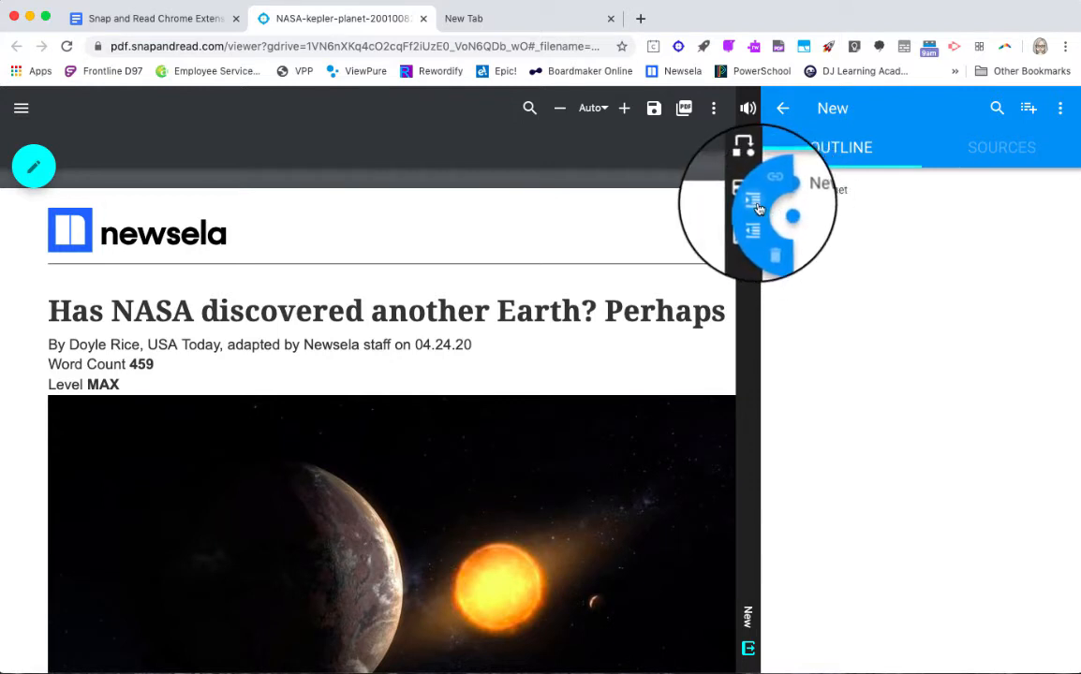
left_click(759, 208)
type("Like Eart")
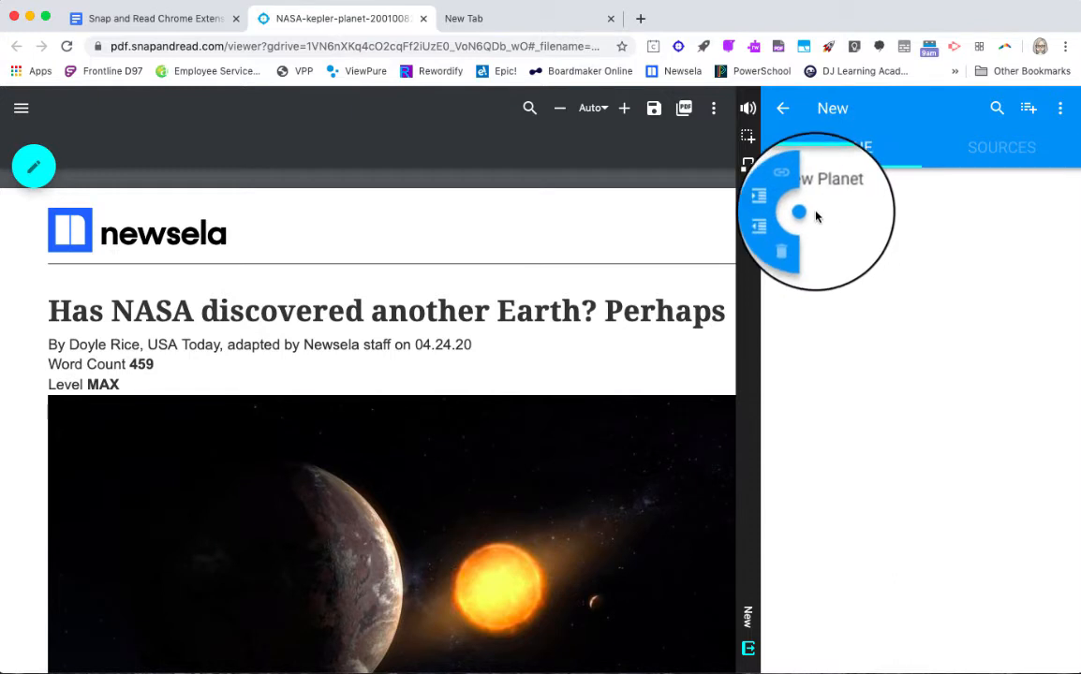
type("h")
key("Return")
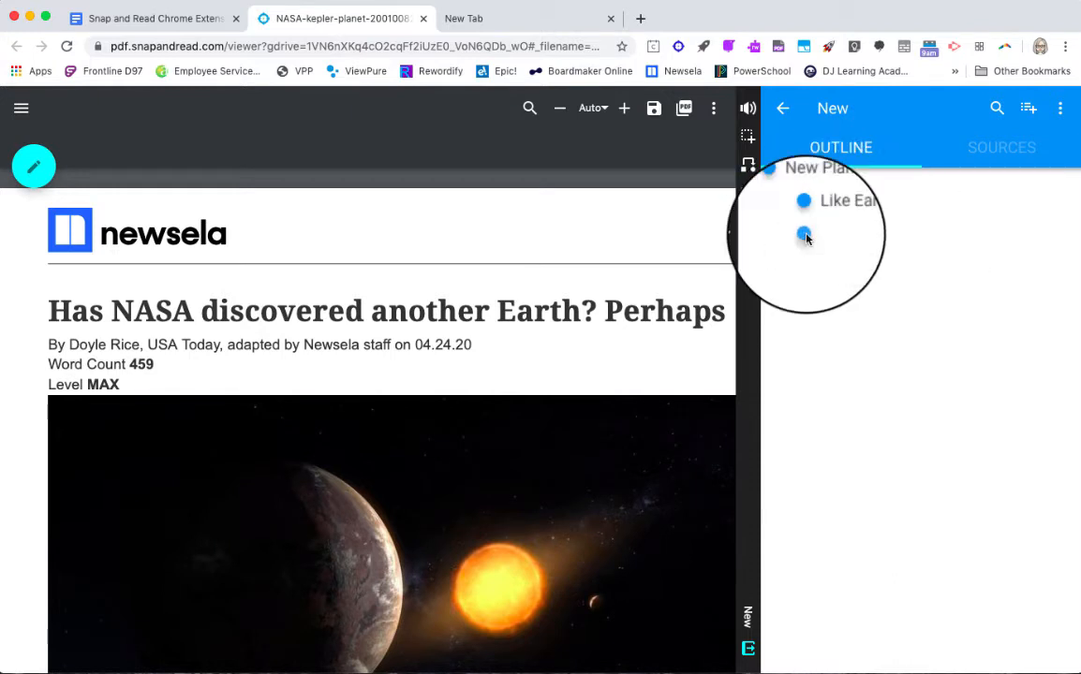
left_click(803, 234)
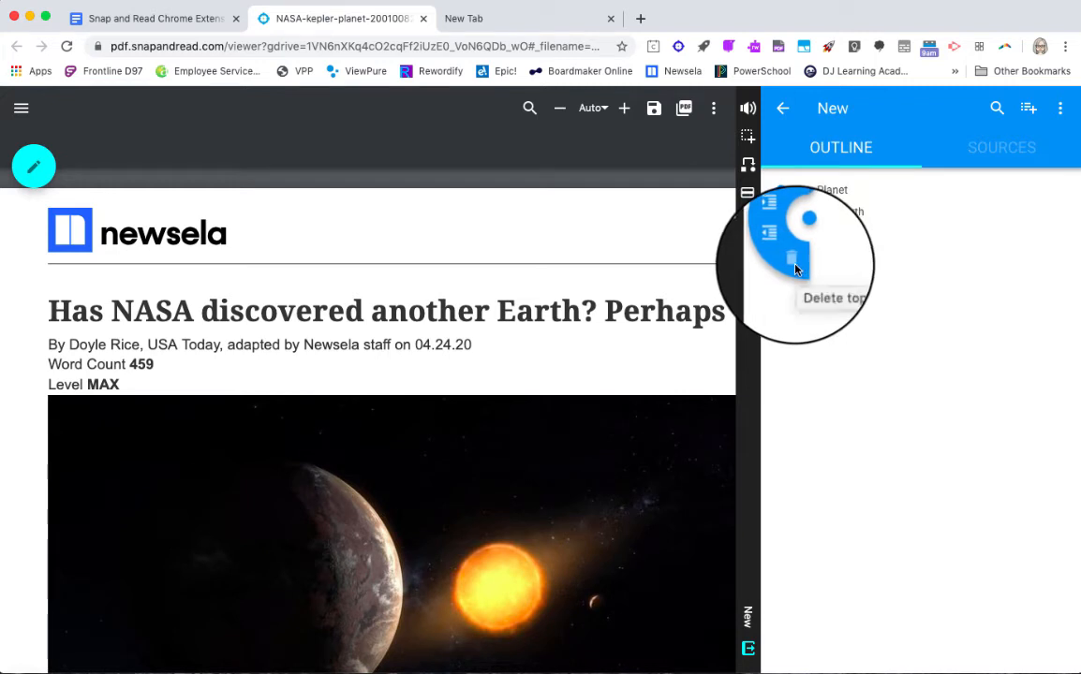
left_click(781, 251)
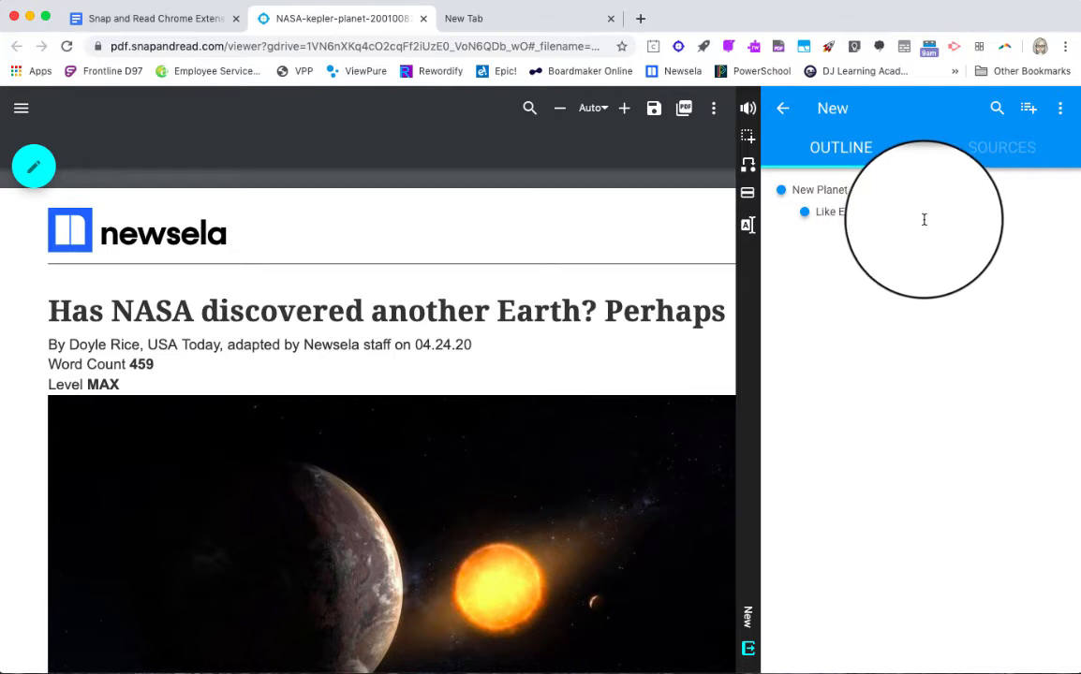
- Find the "SRSD - Summary-Writing Strategy" outline template by searching for "summar" and add it to the outline
left_click(1062, 112)
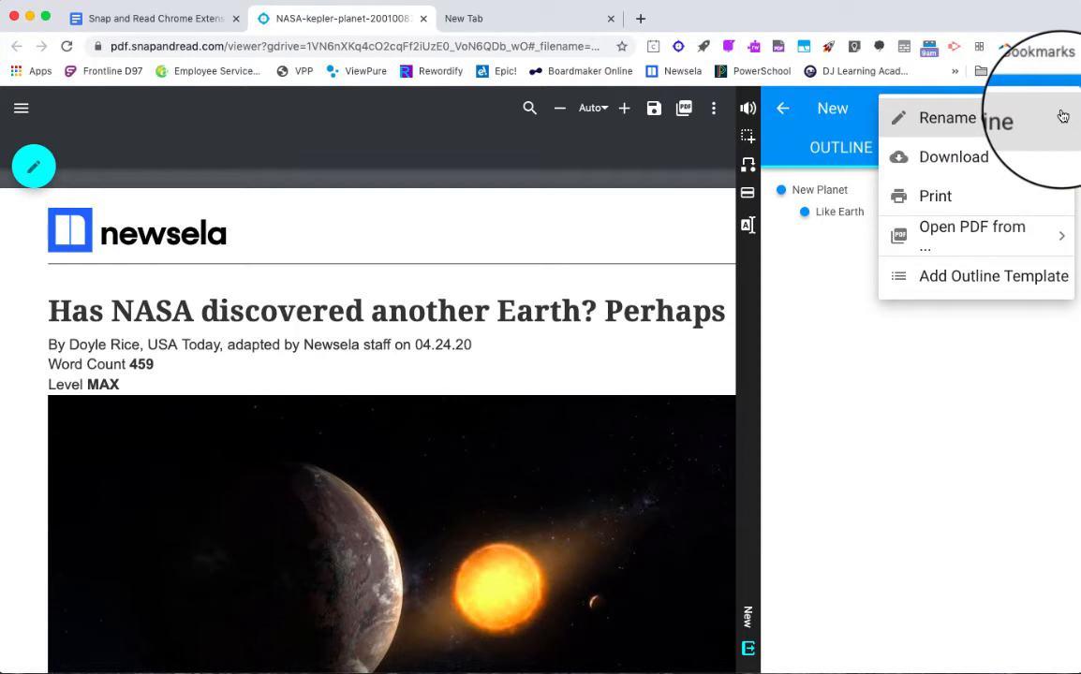
left_click(937, 292)
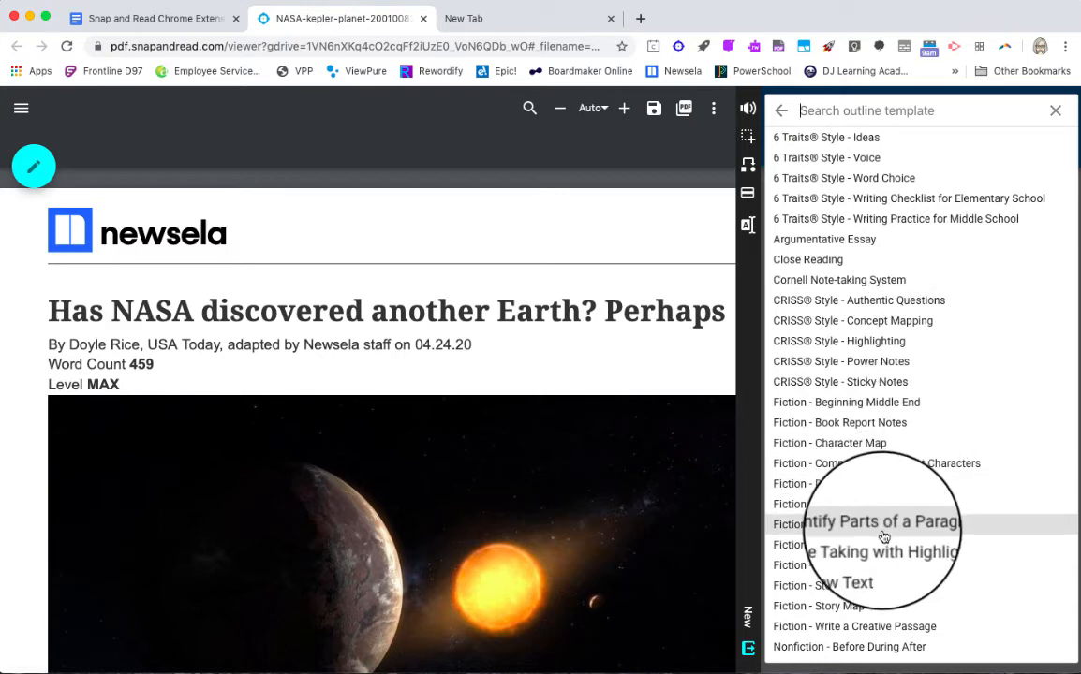
scroll(883, 537, "down", 5)
scroll(883, 536, "up", 2)
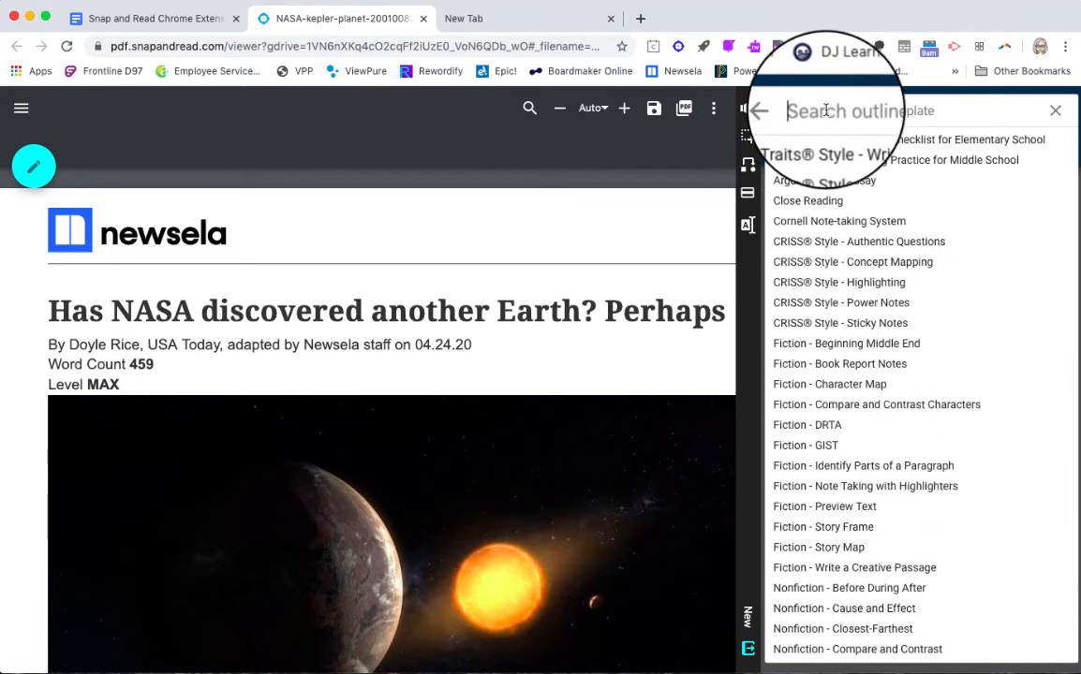
type("summar")
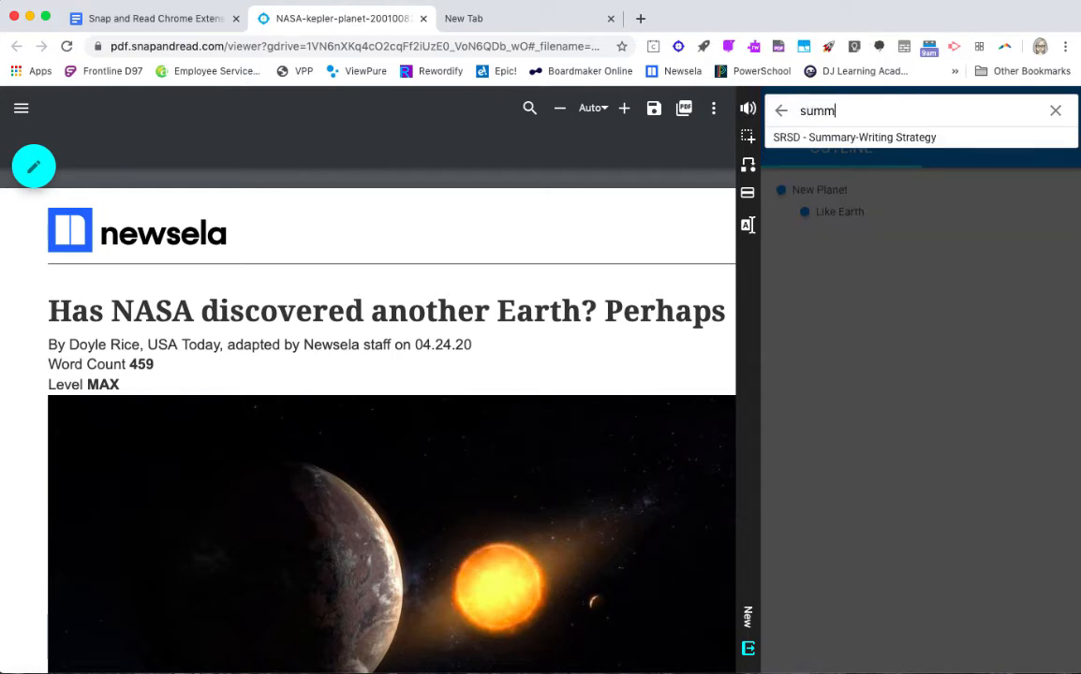
left_click(843, 140)
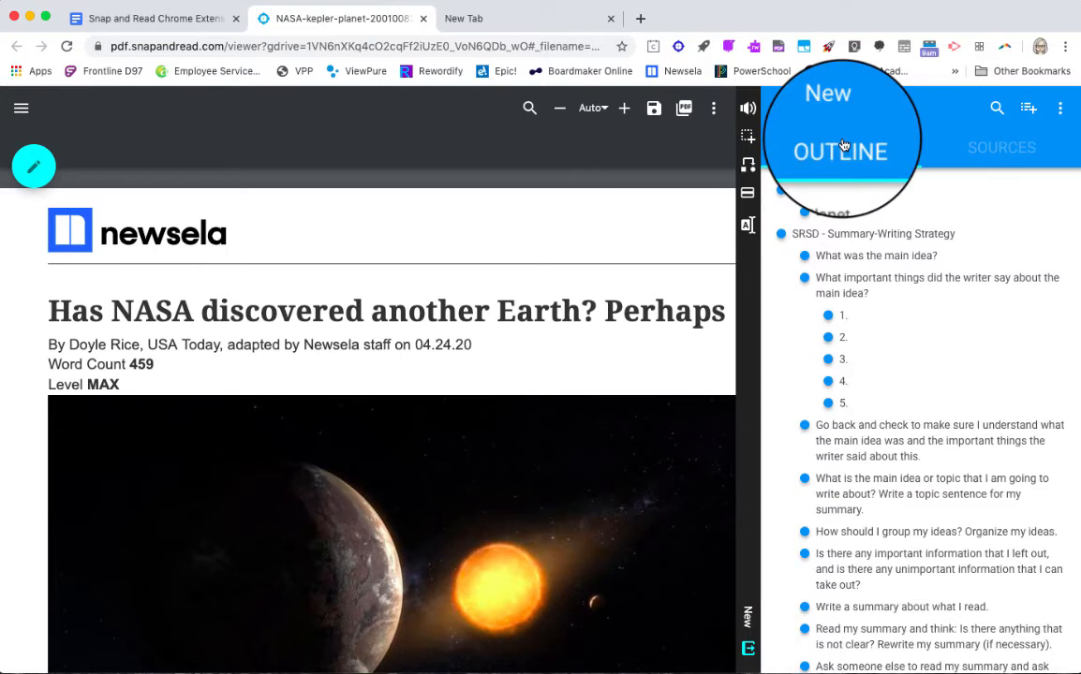
- Replace the "What was the main idea?" topic with "A new planet was discovered", correcting the misspelled word
scroll(897, 338, "down", 1)
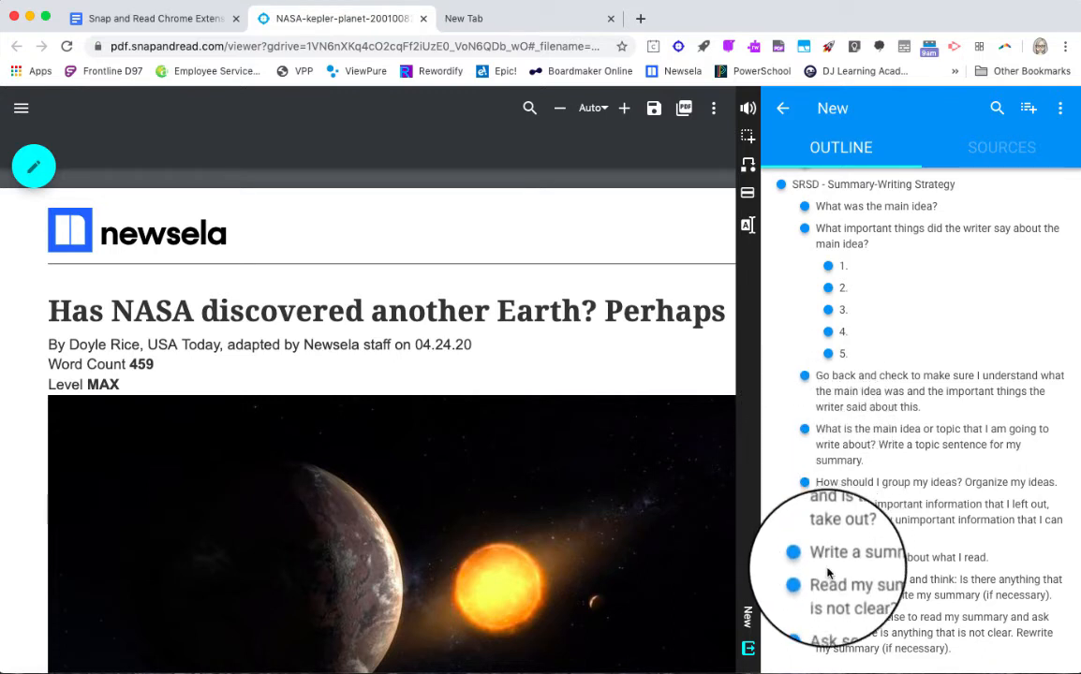
scroll(856, 286, "up", 1)
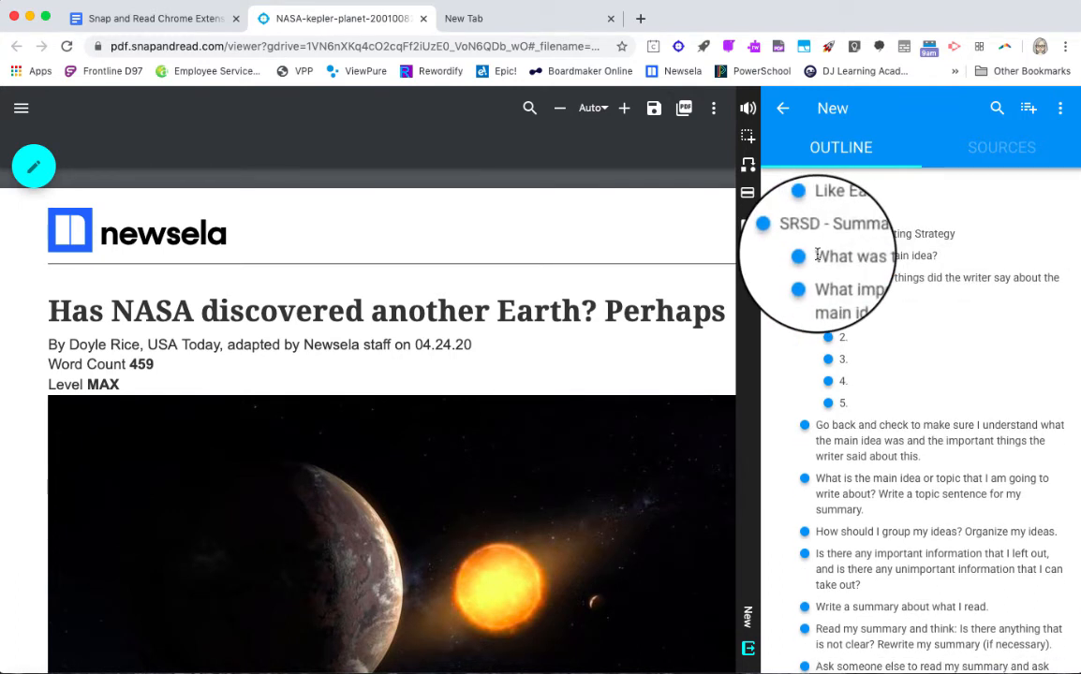
triple_click(828, 255)
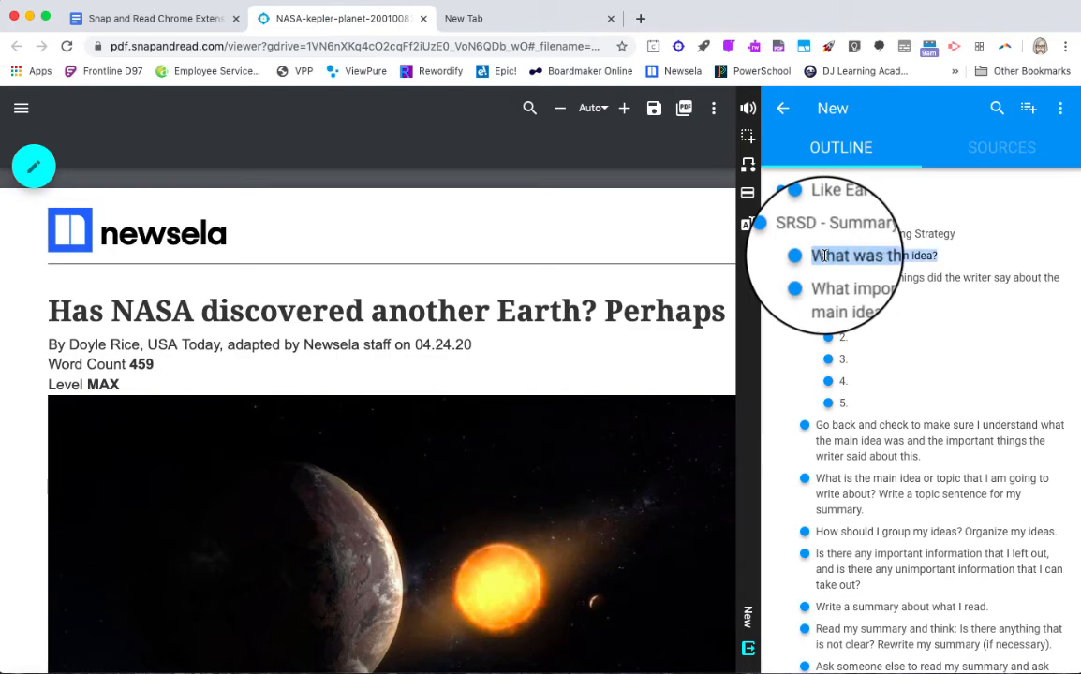
scroll(692, 365, "down", 1)
scroll(693, 366, "down", 10)
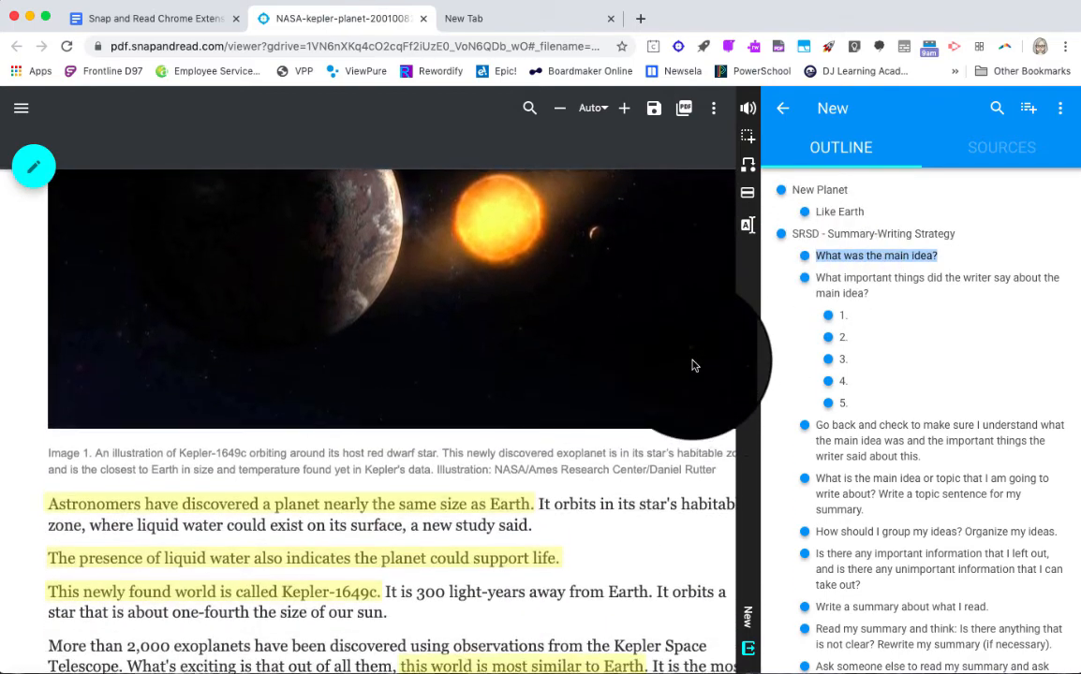
scroll(692, 365, "down", 3)
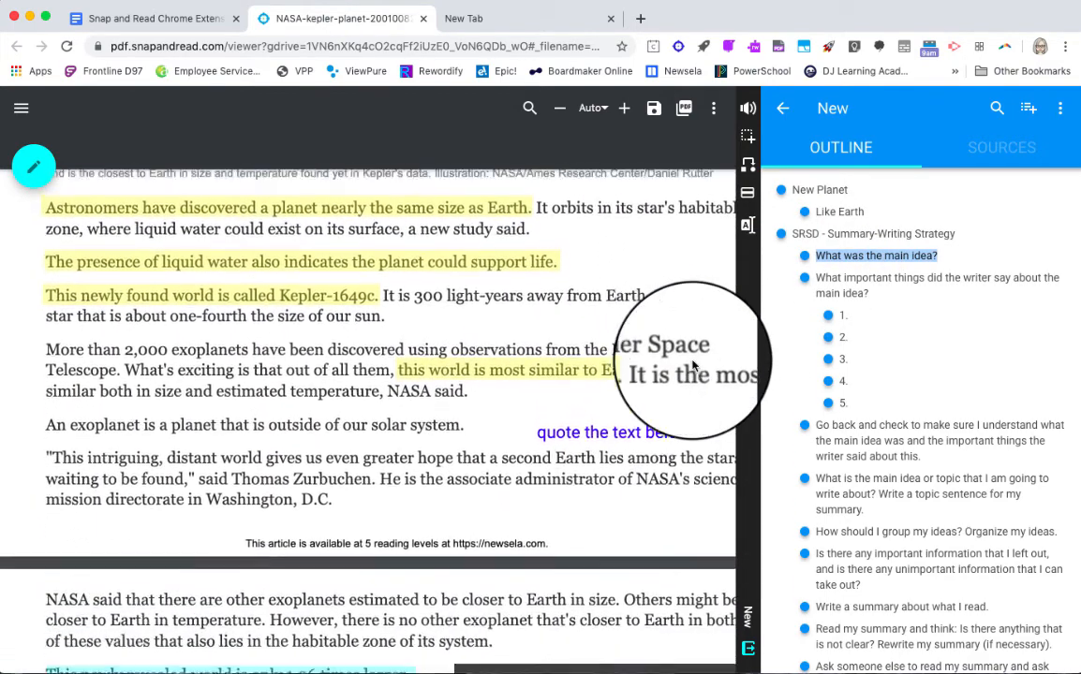
scroll(693, 365, "up", 1)
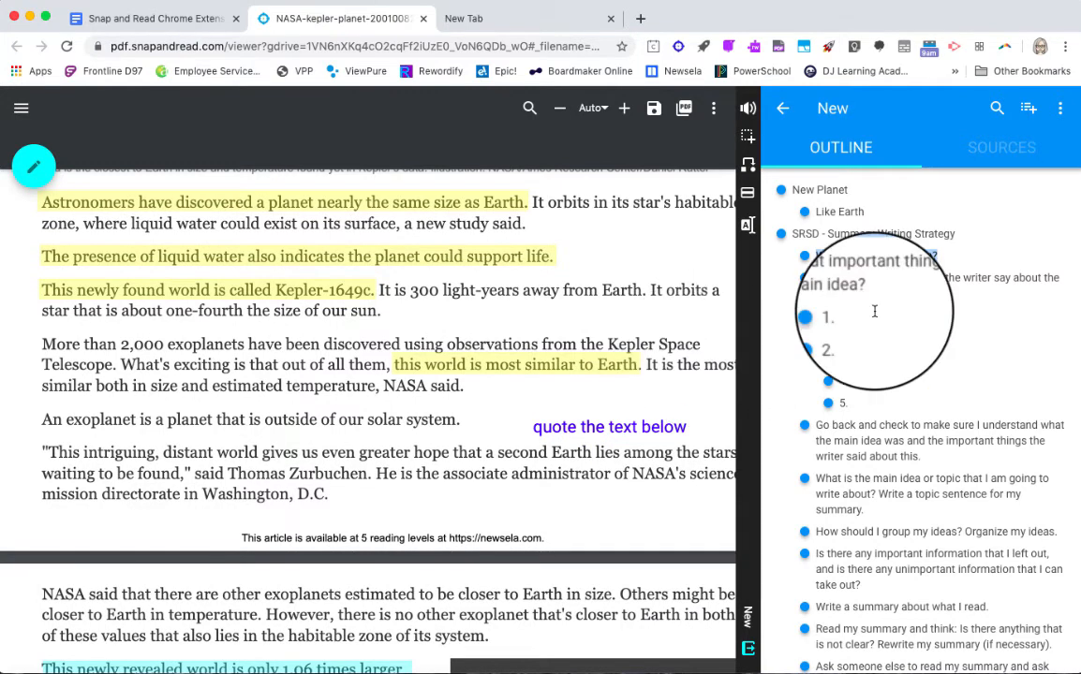
type("T")
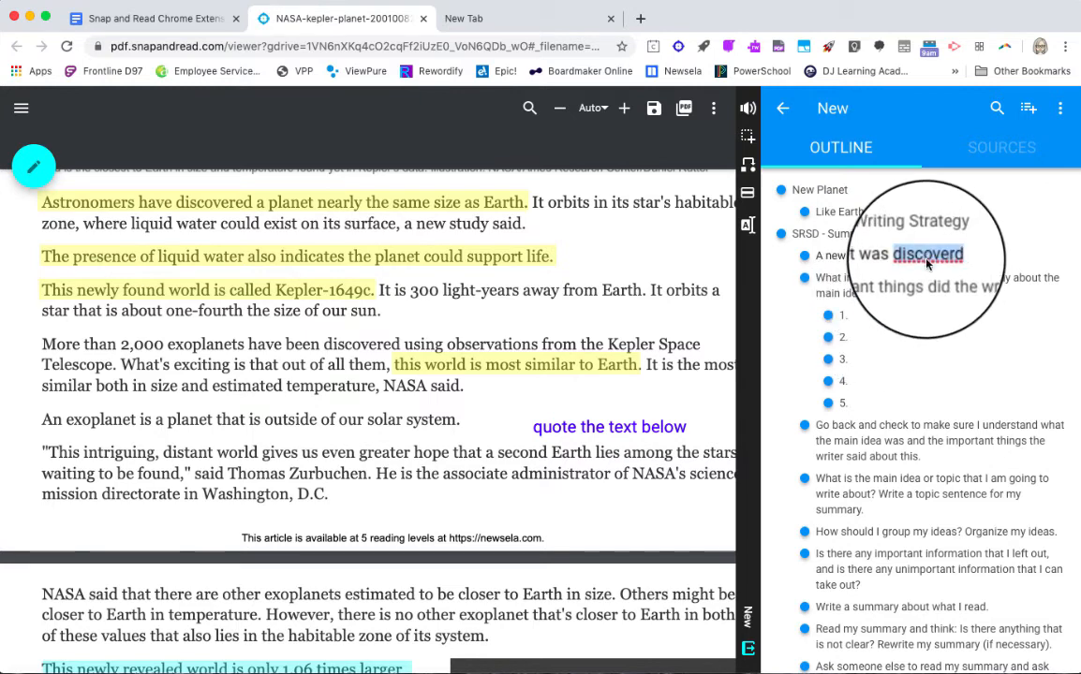
right_click(926, 265)
left_click(828, 265)
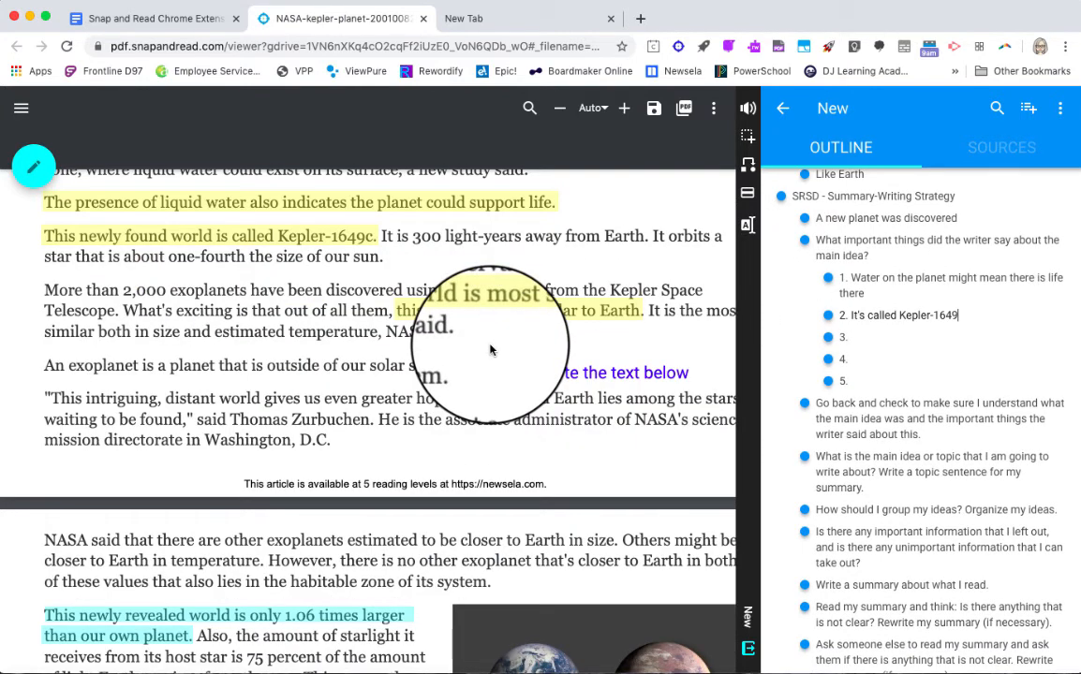
- Capture the article's quotation starting "This intriguing, distant world", including the speaker attribution, into the outline with its source
scroll(489, 350, "up", 1)
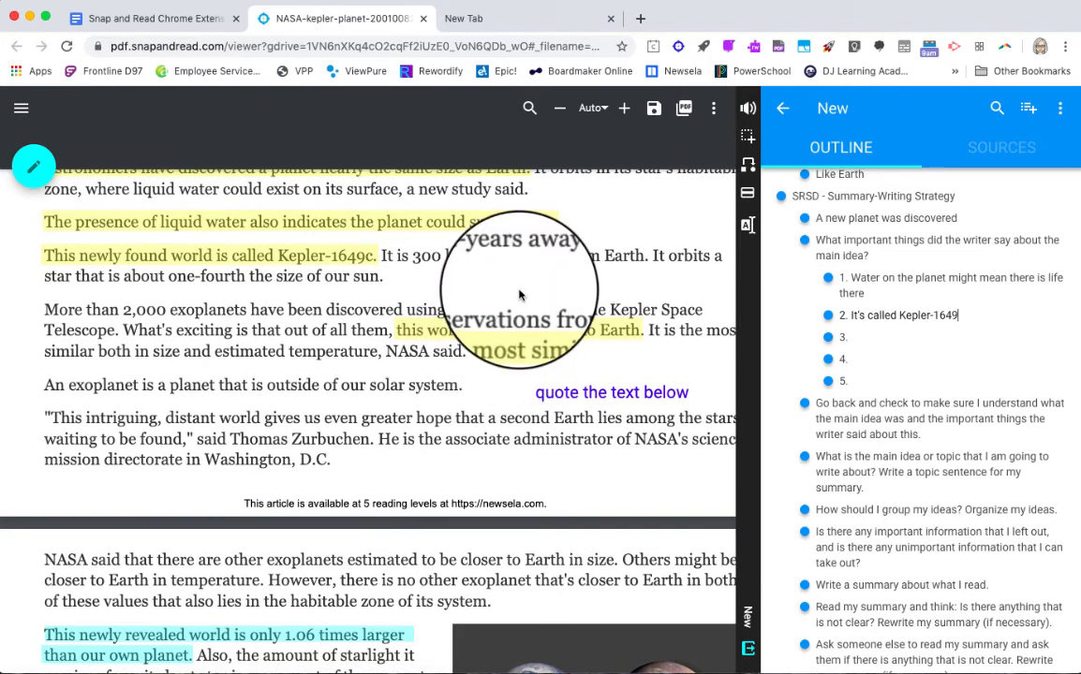
scroll(562, 253, "up", 1)
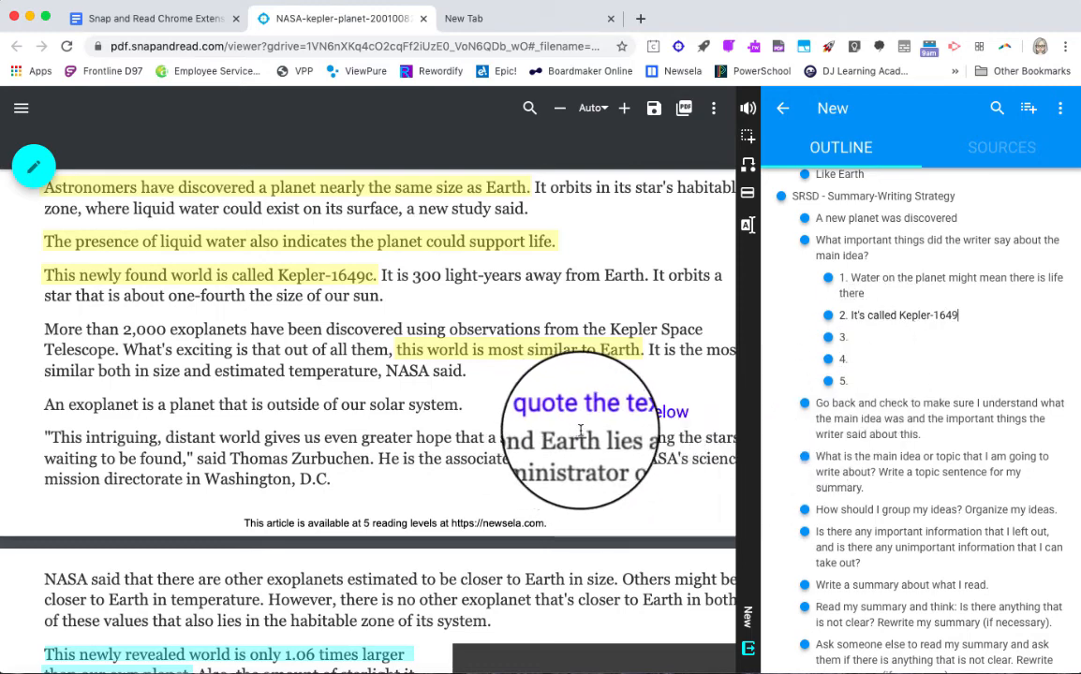
scroll(558, 436, "down", 1)
scroll(558, 435, "right", 1)
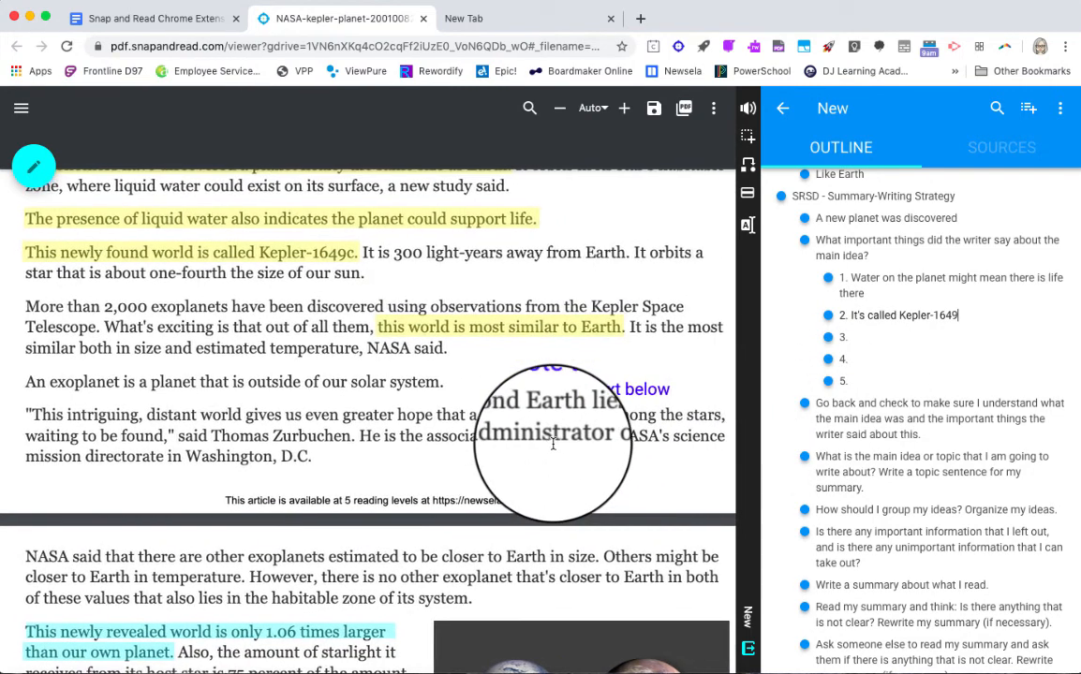
scroll(553, 446, "left", 1)
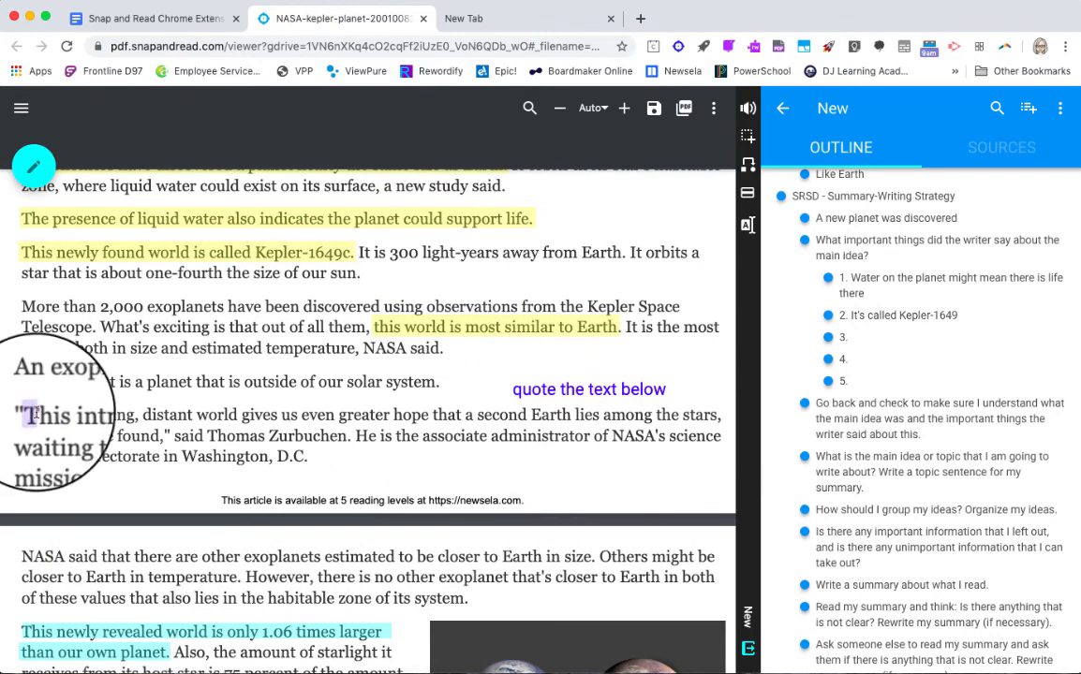
left_click_drag(28, 415, 350, 433)
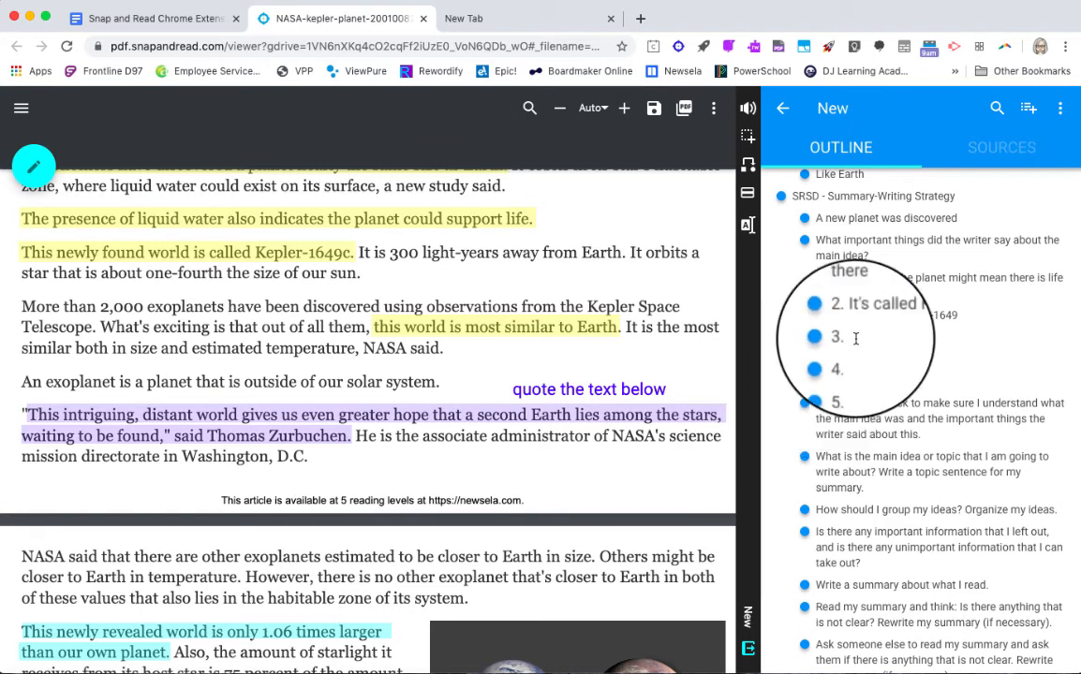
left_click(748, 225)
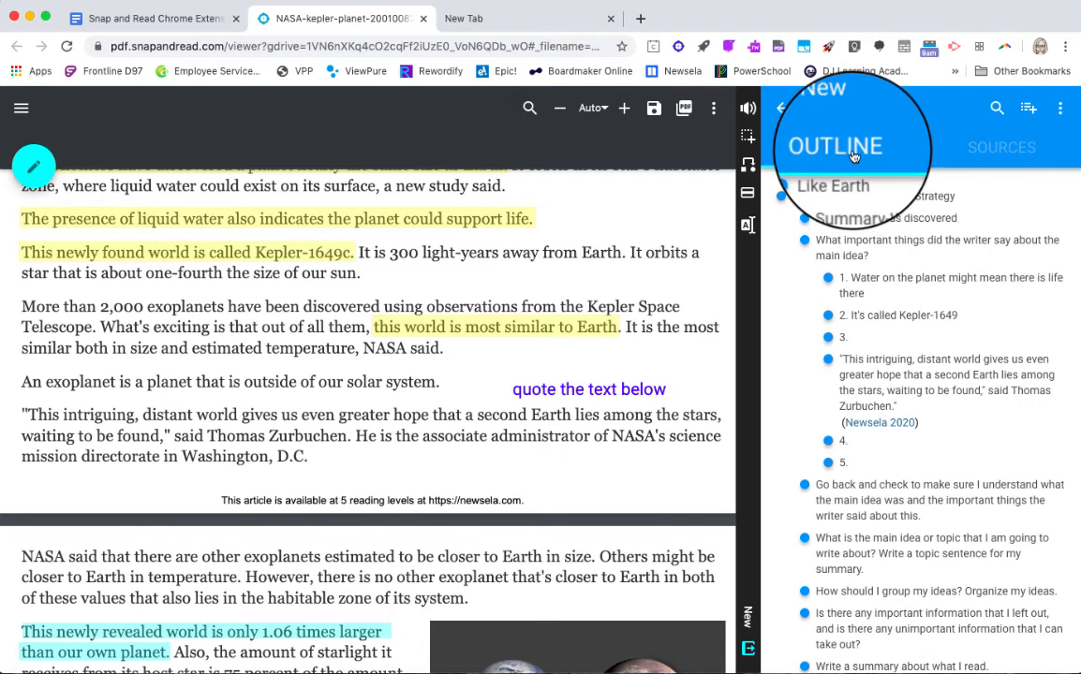
- Review the outline's source citation in the MLA, APA and Chicago styles, and return to the outline
left_click(1001, 156)
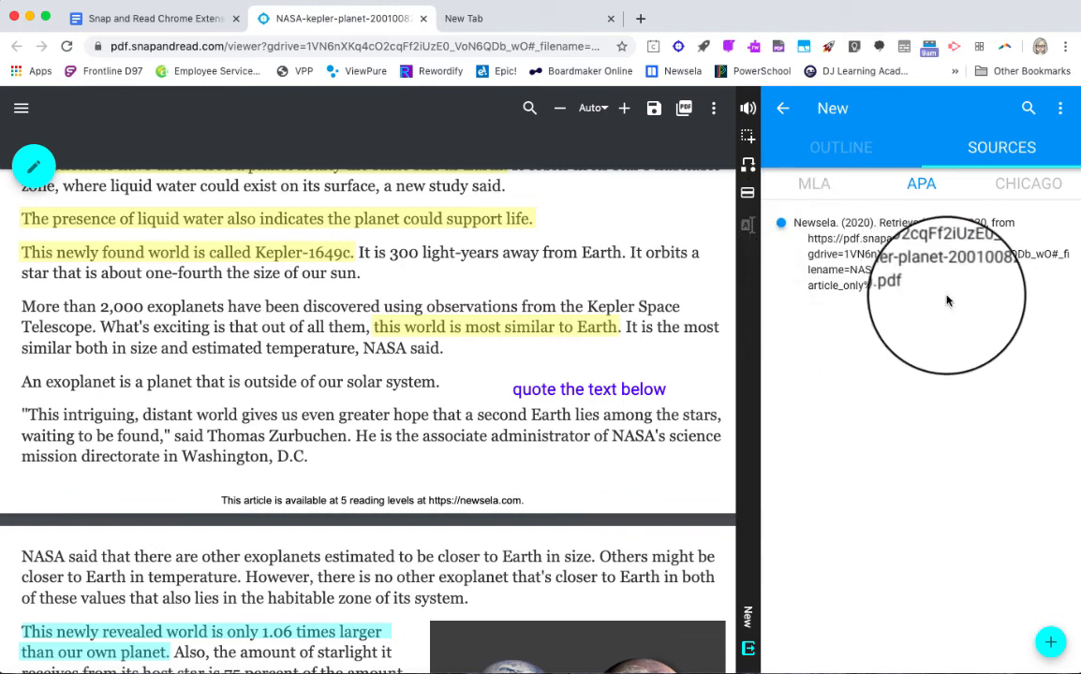
left_click(813, 187)
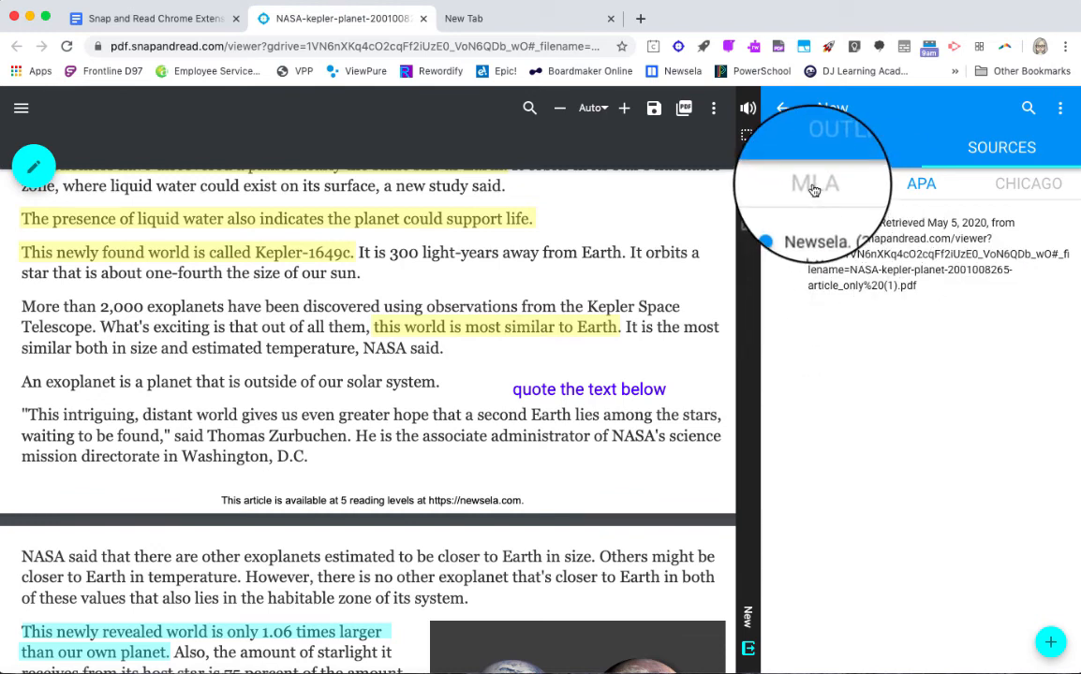
left_click(922, 190)
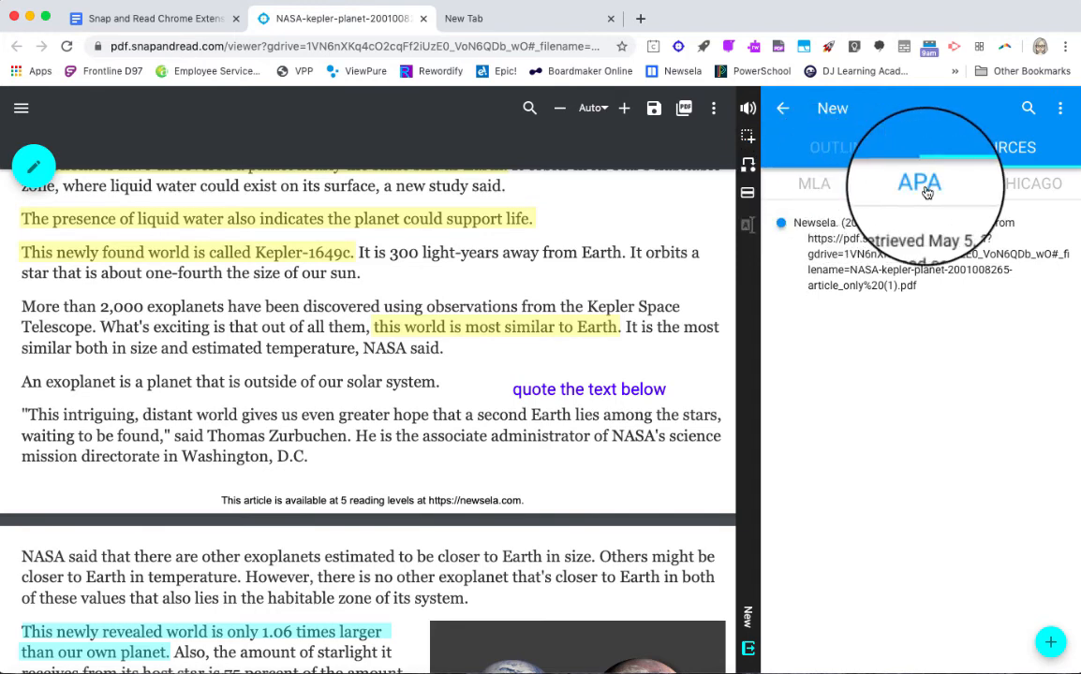
left_click(1027, 190)
left_click(855, 155)
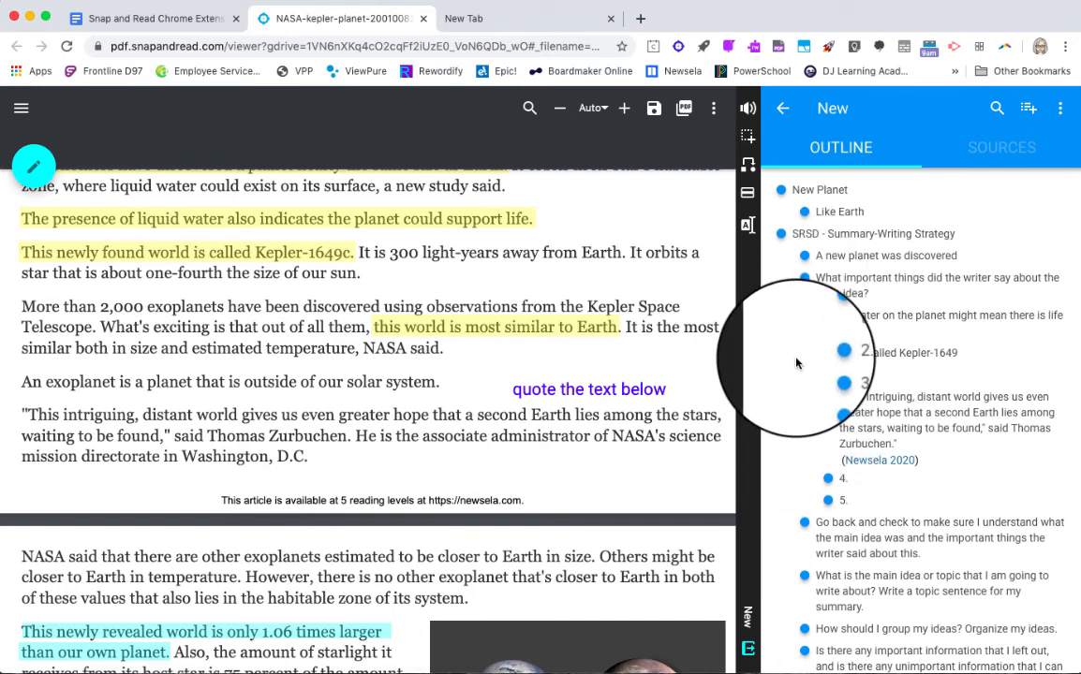
- Switch to the Google Docs document and insert the outline's "1. Water on the planet" point below the title, with "A new planet was discovered" above it
left_click(181, 20)
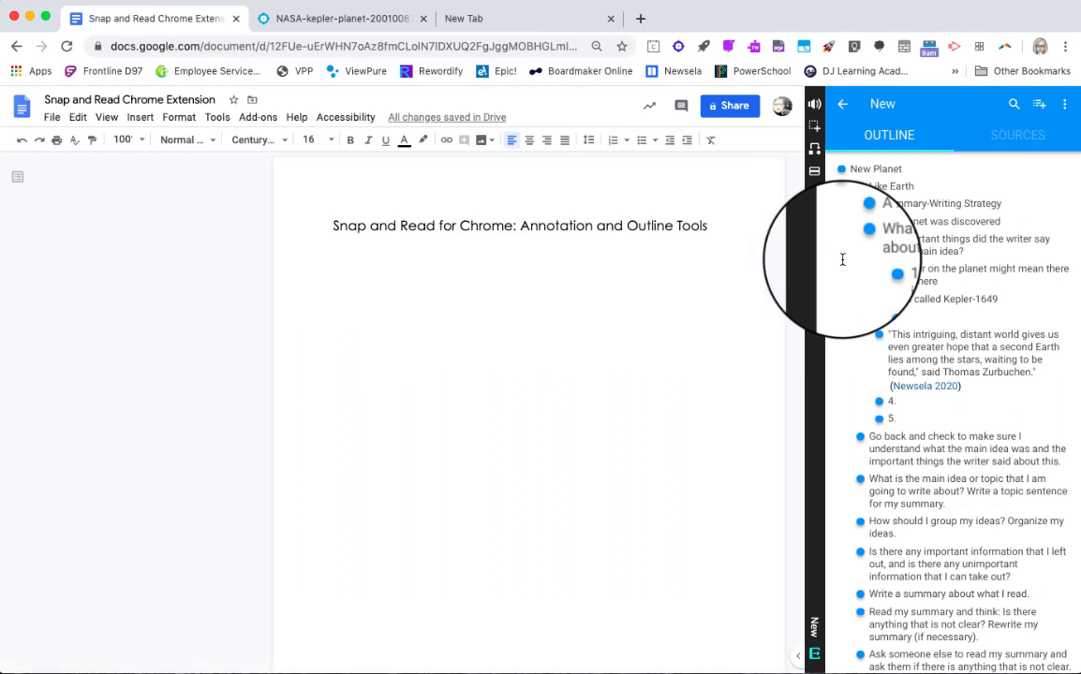
left_click_drag(841, 259, 356, 282)
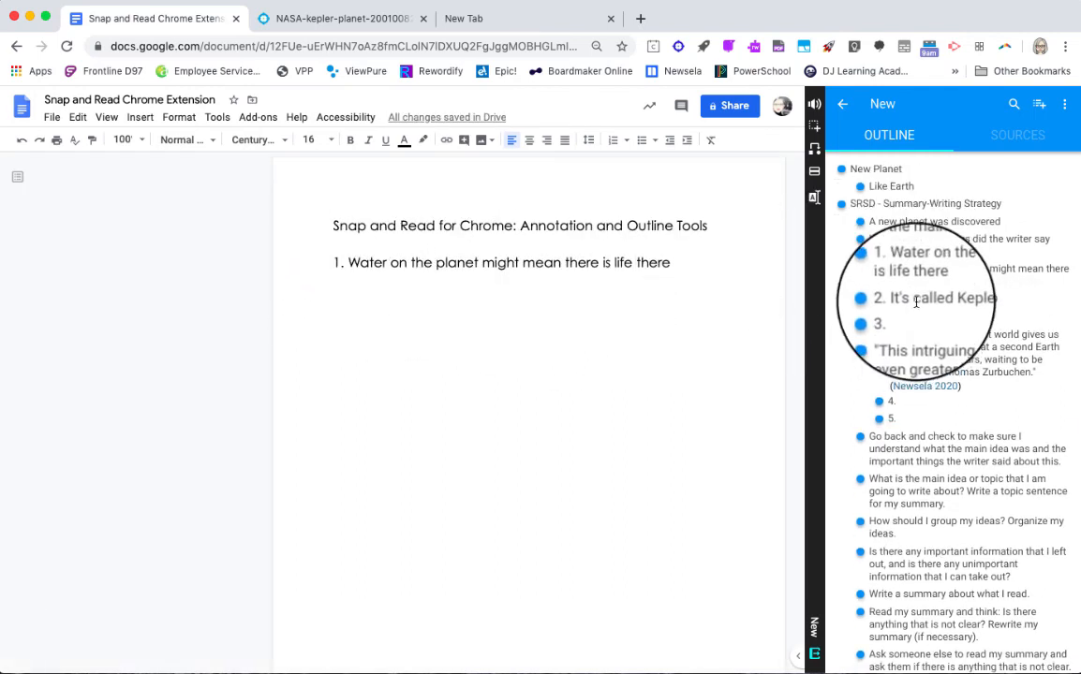
left_click_drag(916, 222, 518, 279)
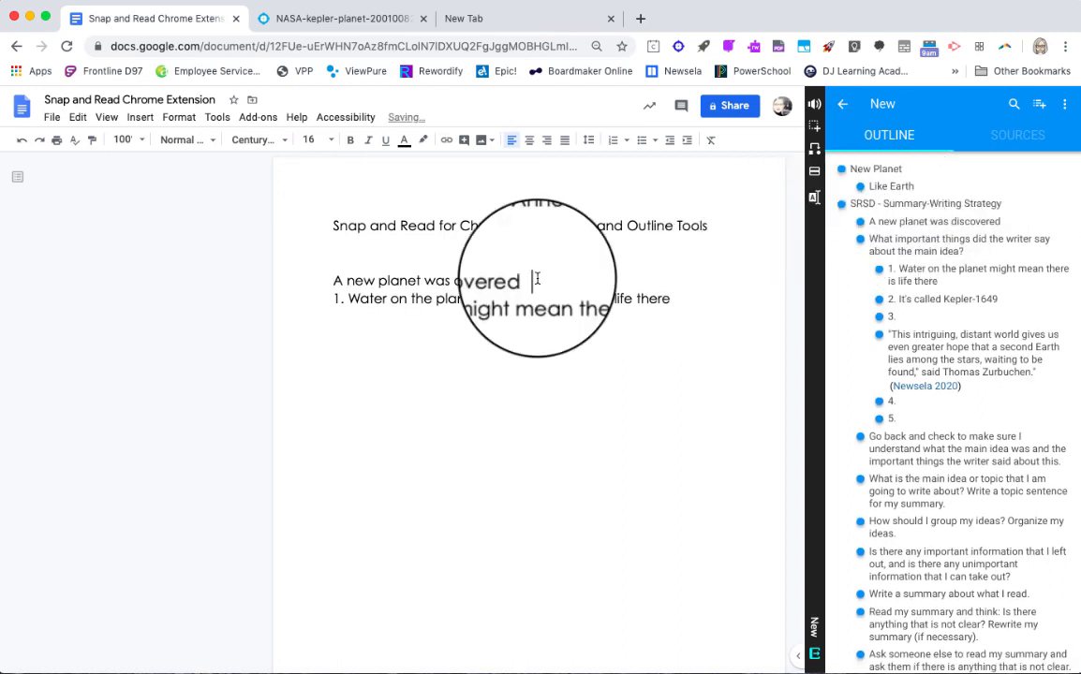
left_click(537, 279)
key("BackSpace")
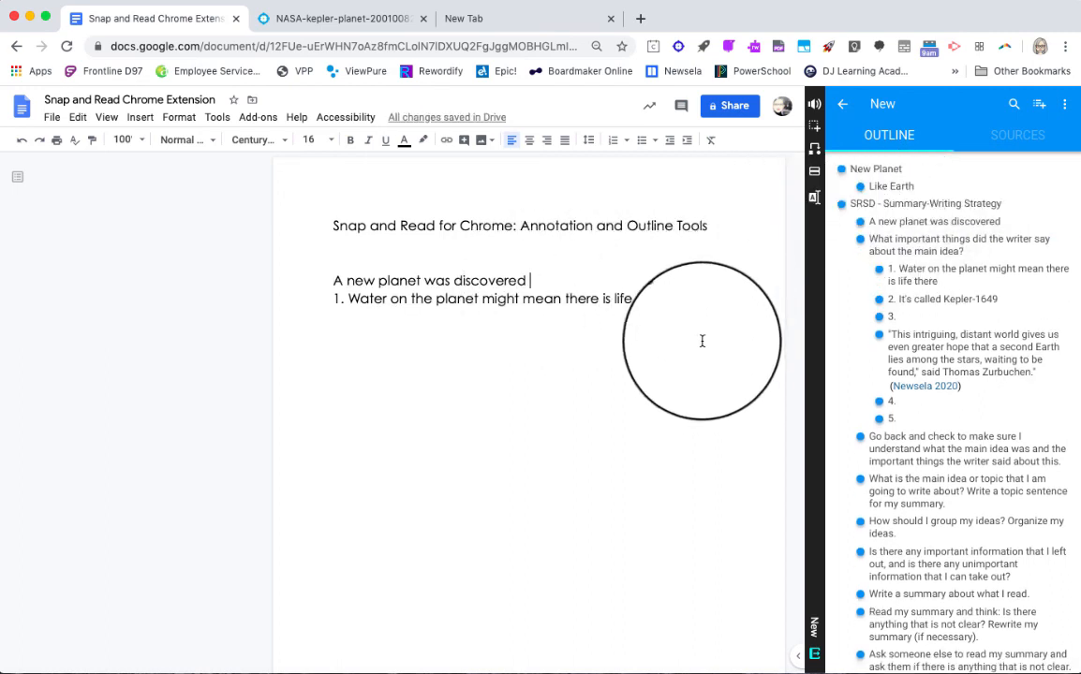
- Insert the captured quotation from the outline below the Water point, followed by its "Newsela 2020" citation link
left_click_drag(939, 355, 700, 310)
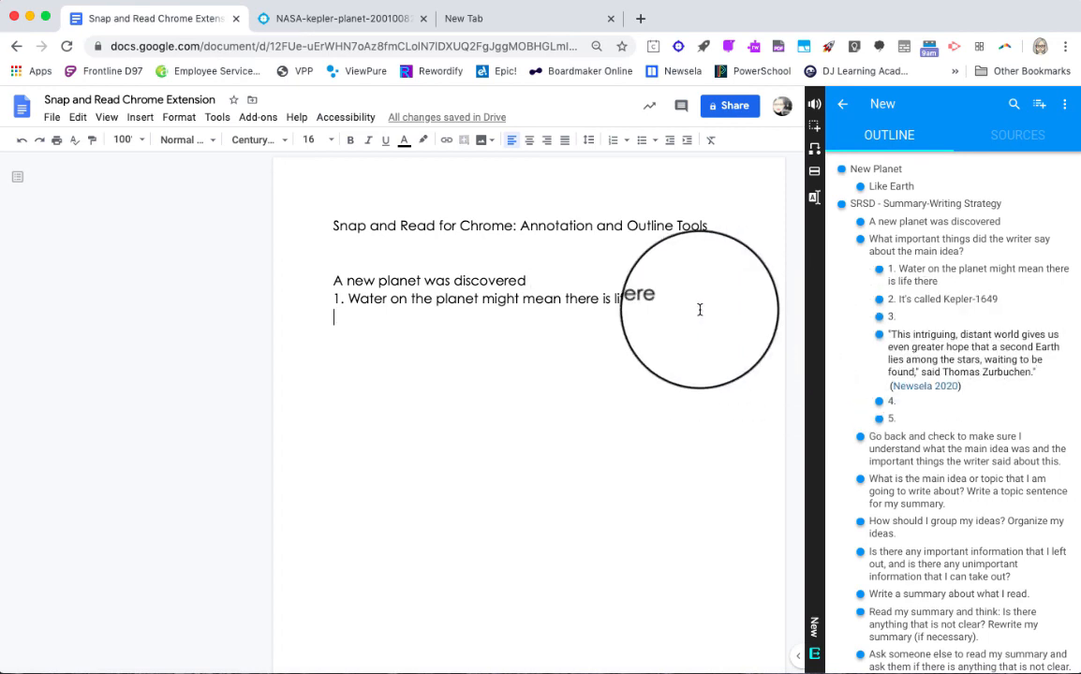
left_click_drag(899, 355, 362, 333)
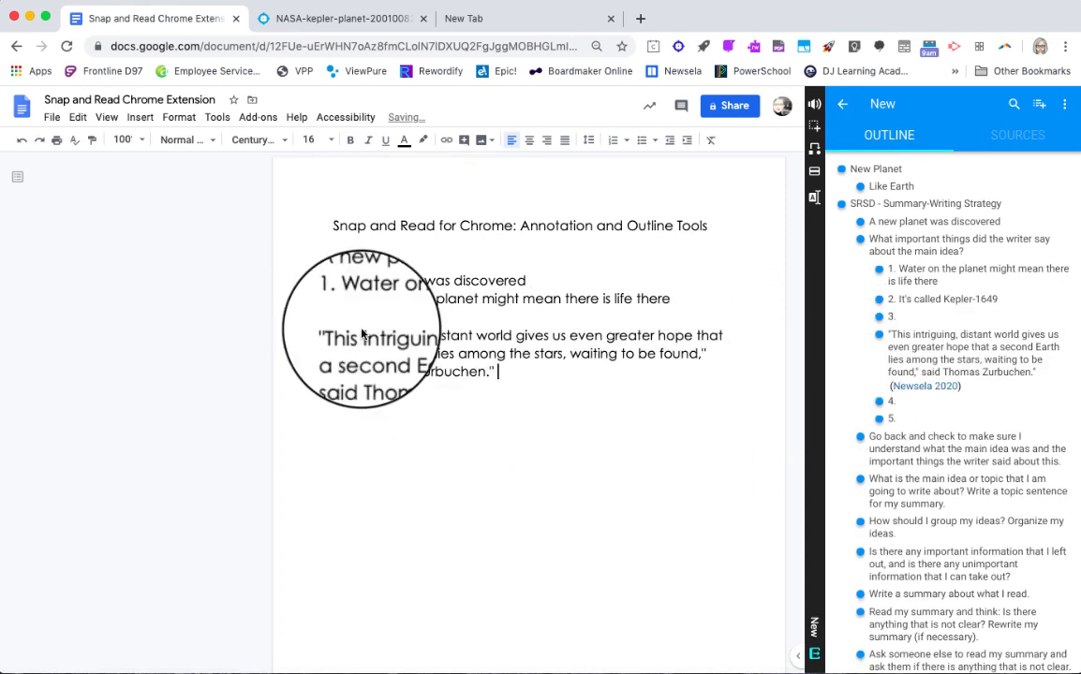
left_click_drag(927, 386, 566, 393)
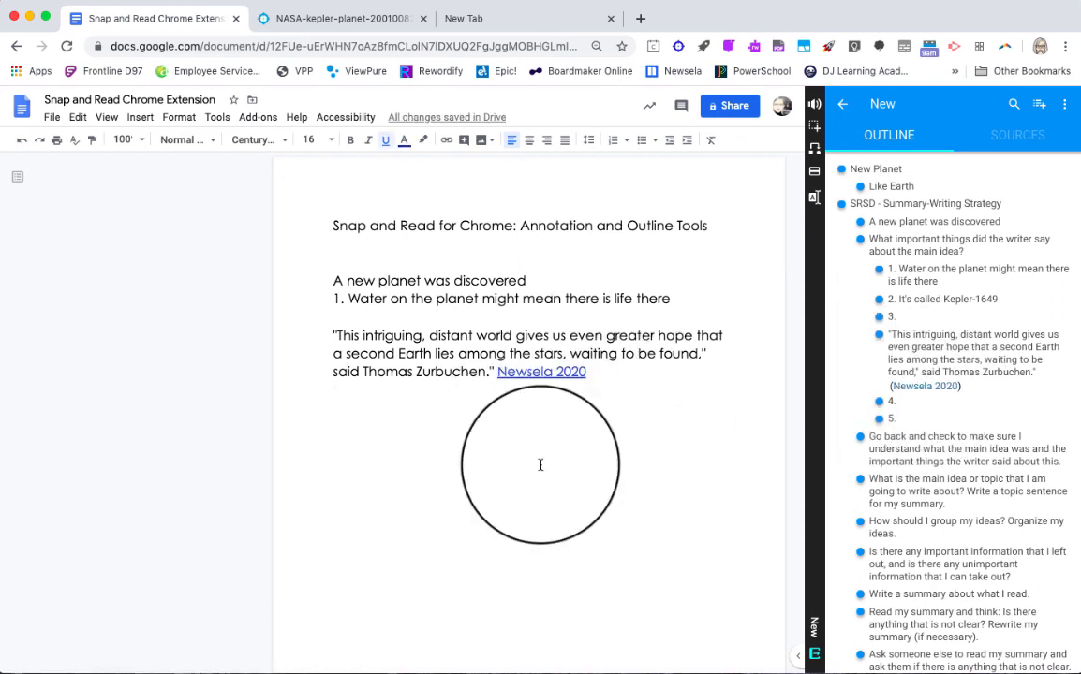